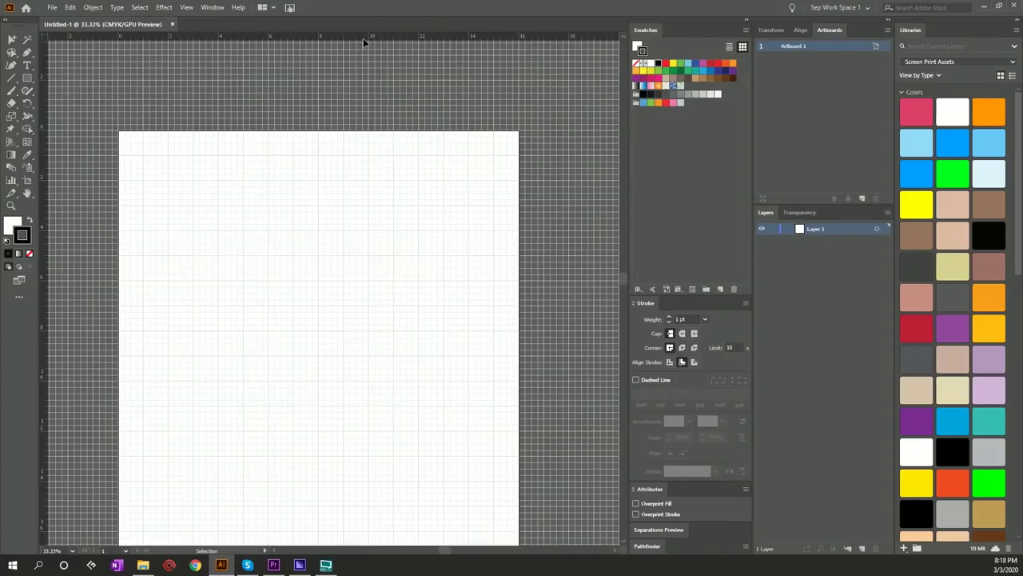
# Place horizontal guides across the artboard at 1 in and 2 in below its upper edge.
pyautogui.moveTo(274, 38); pyautogui.dragTo(274, 56)
pyautogui.moveTo(277, 126); pyautogui.dragTo(240, 160)
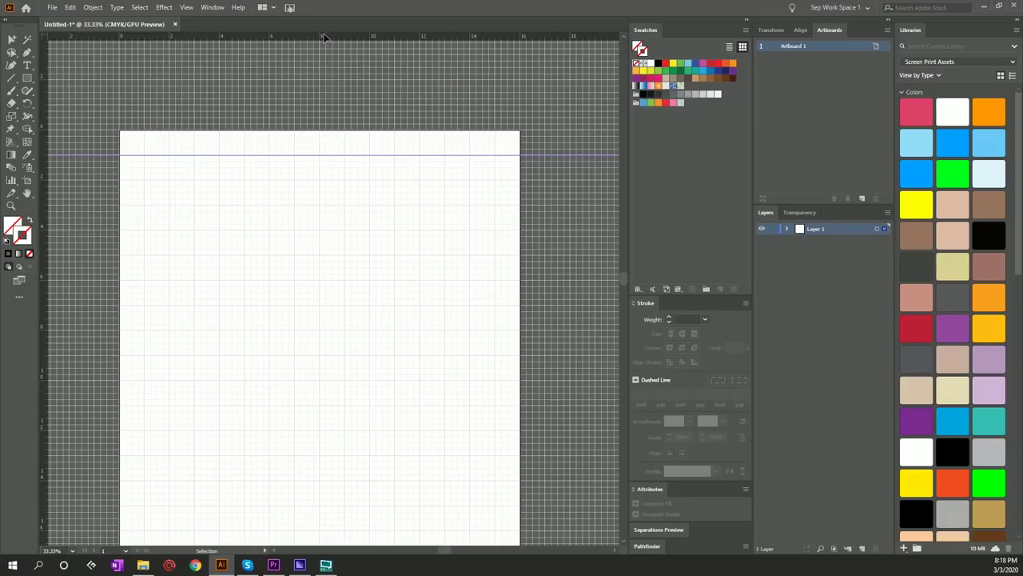
pyautogui.moveTo(325, 36); pyautogui.dragTo(324, 180)
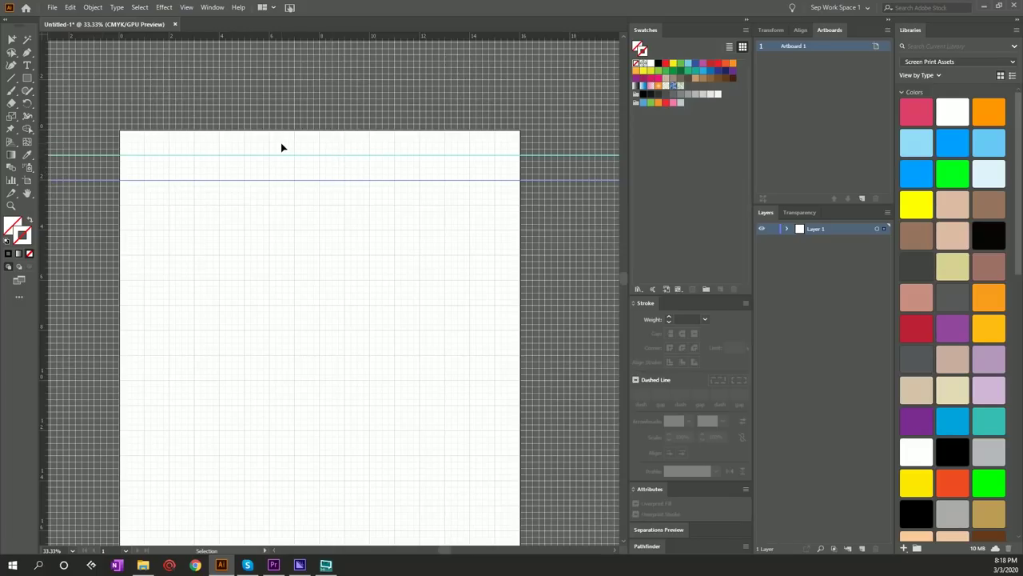
# Add horizontal guides every half inch from 2.5 in to 6 in below the artboard's upper edge, the lowest exactly on 6 in.
pyautogui.scroll(-1, 280, 144)
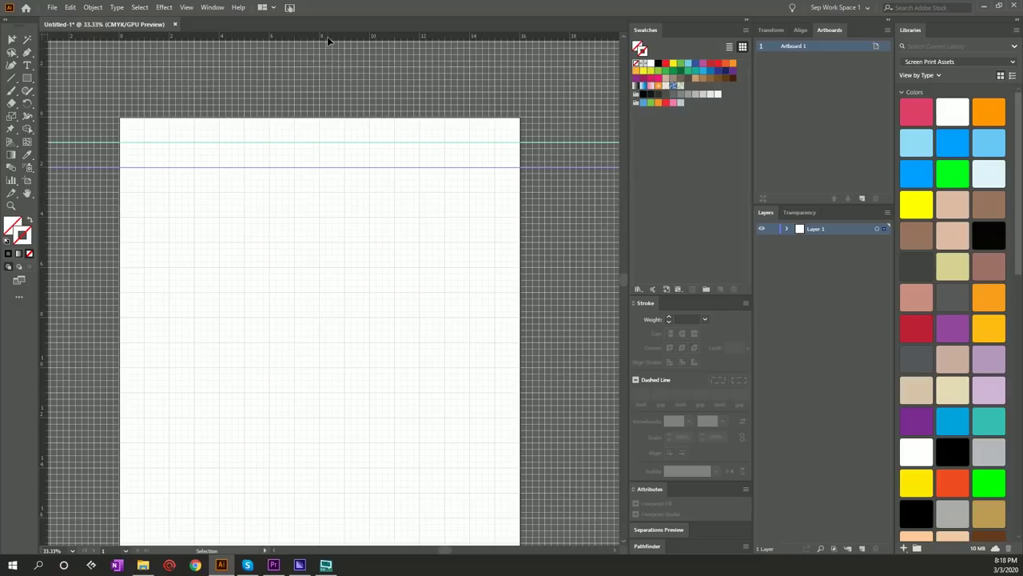
pyautogui.moveTo(327, 40); pyautogui.dragTo(295, 183)
pyautogui.moveTo(277, 39); pyautogui.dragTo(269, 192)
pyautogui.moveTo(267, 37); pyautogui.dragTo(267, 205)
pyautogui.moveTo(289, 36); pyautogui.dragTo(271, 217)
pyautogui.moveTo(276, 38); pyautogui.dragTo(288, 254)
pyautogui.moveTo(297, 39); pyautogui.dragTo(272, 246)
pyautogui.click(276, 240)
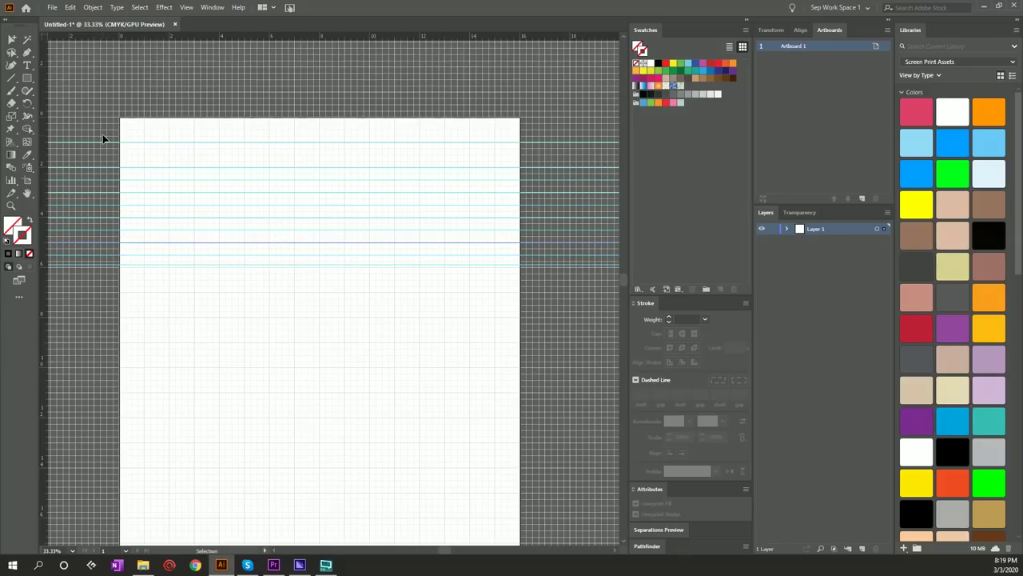
pyautogui.scroll(1, 171, 158)
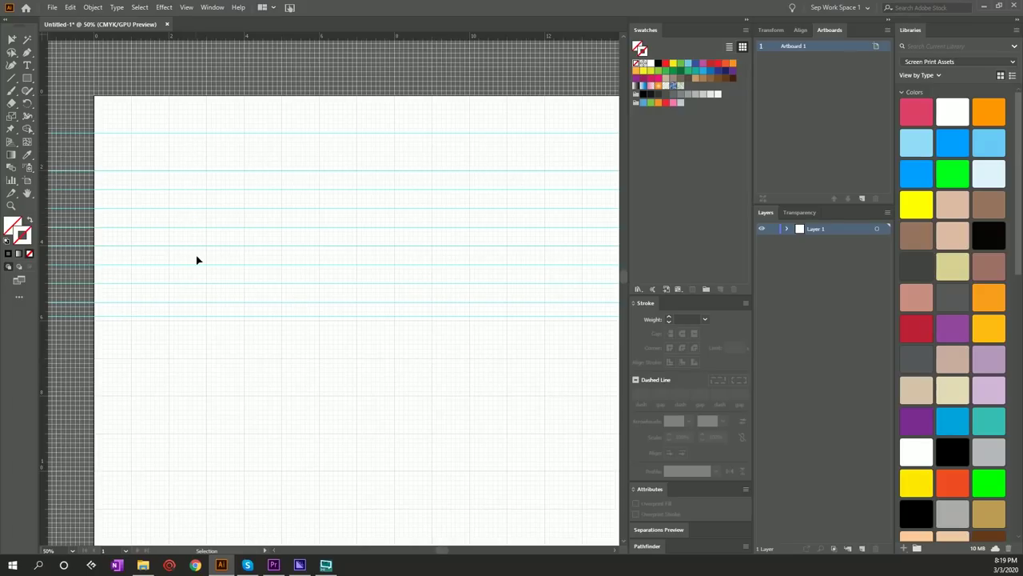
pyautogui.click(188, 319)
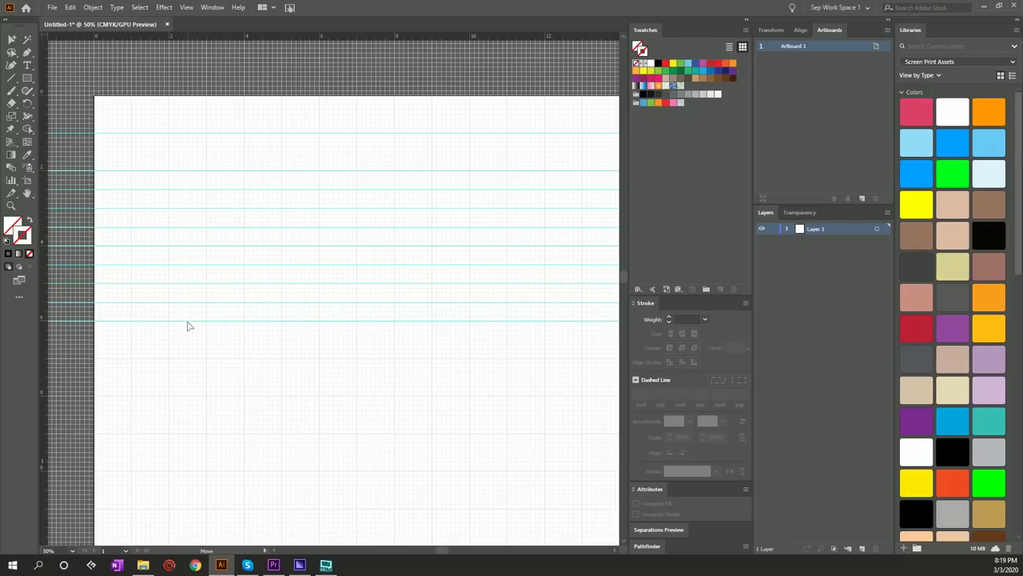
# Place a vertical guide at 8 in, down the middle of the artboard's width.
pyautogui.scroll(-2, 340, 265)
pyautogui.scroll(1, 341, 265)
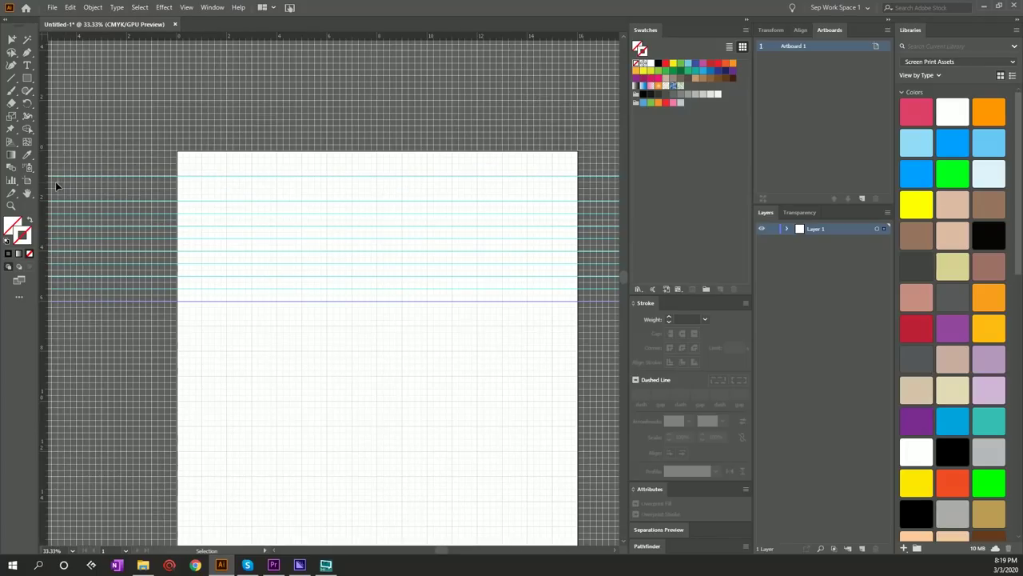
pyautogui.moveTo(42, 184); pyautogui.dragTo(378, 230)
pyautogui.scroll(2, 380, 224)
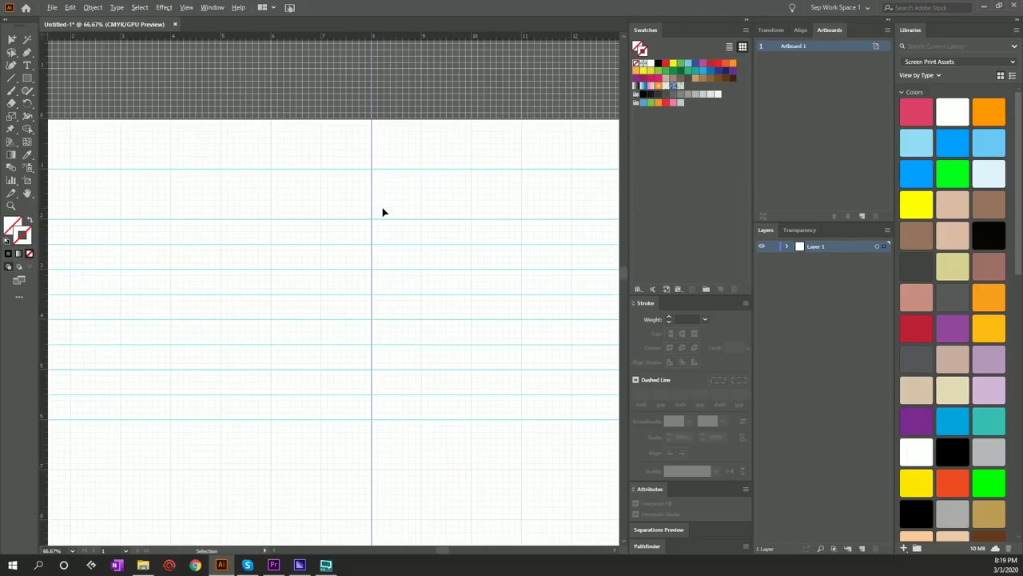
pyautogui.scroll(-1, 358, 118)
pyautogui.scroll(-2, 358, 116)
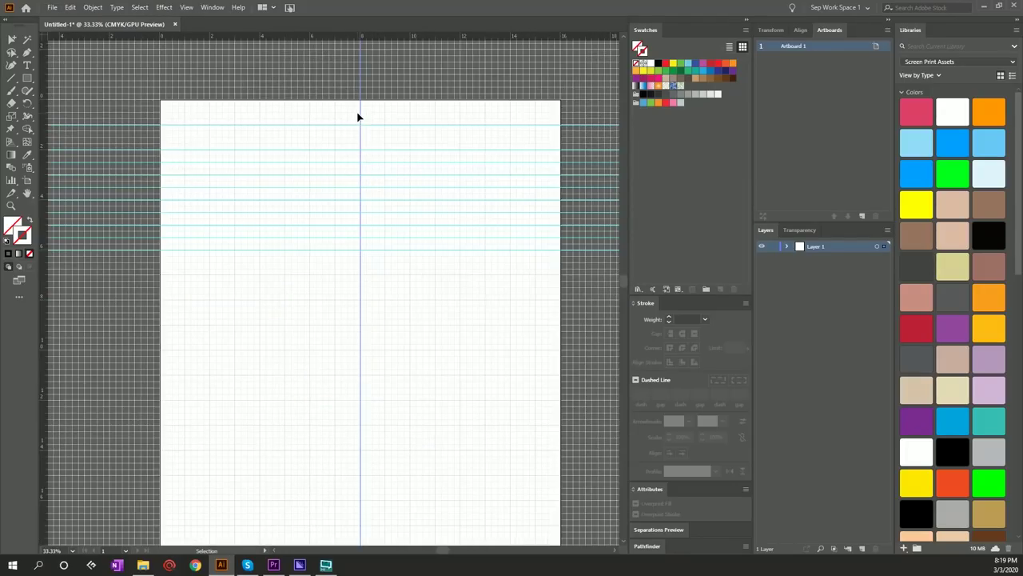
# Place a horizontal guide at 13 in below the artboard's upper edge.
pyautogui.scroll(1, 357, 120)
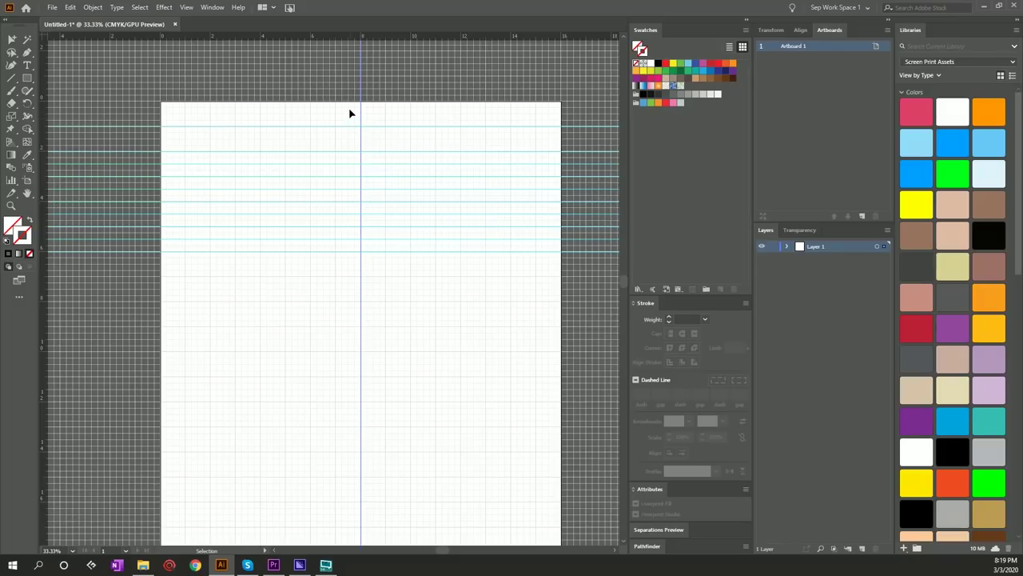
pyautogui.scroll(-1, 346, 284)
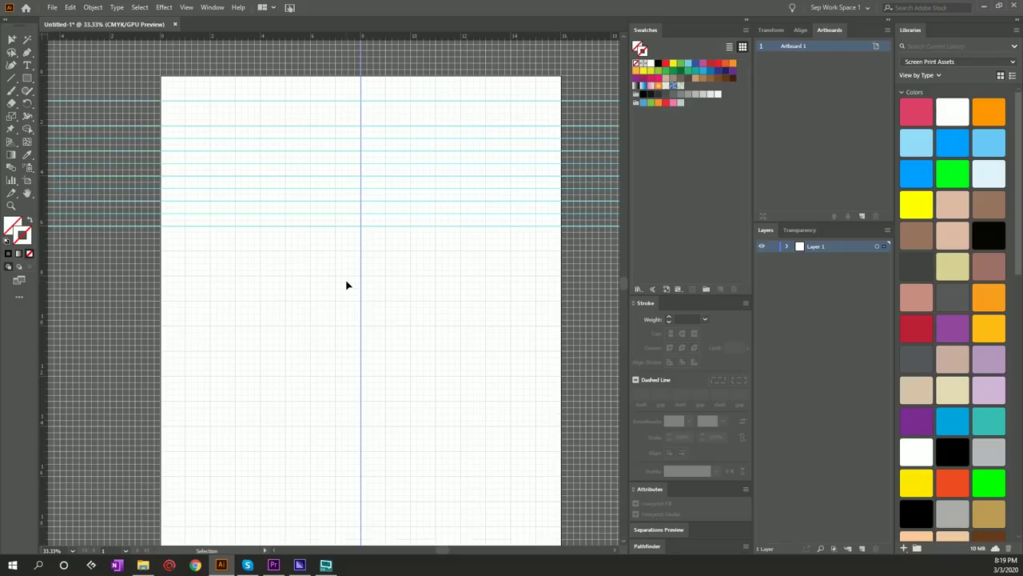
pyautogui.scroll(2, 347, 285)
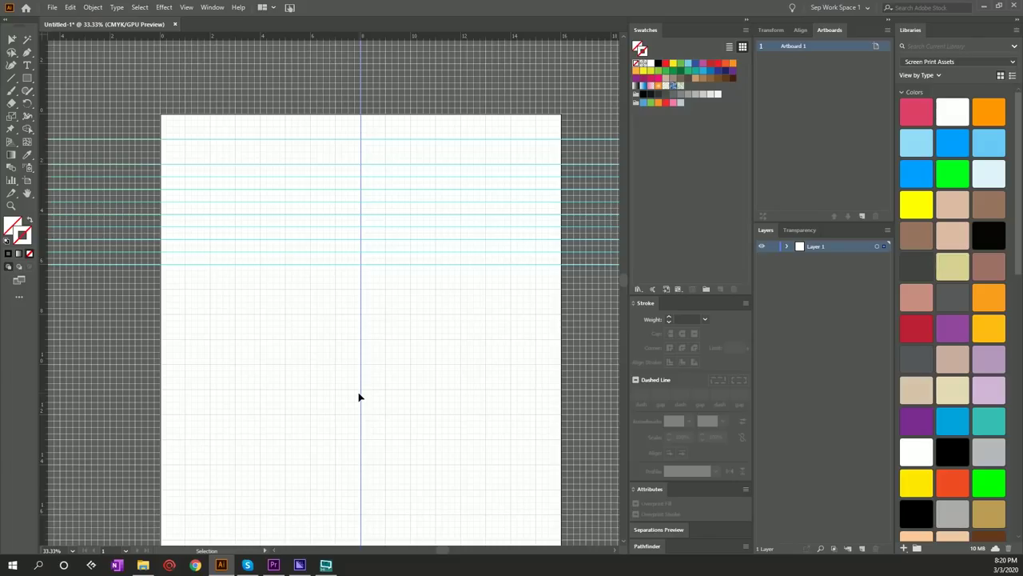
pyautogui.moveTo(368, 55); pyautogui.dragTo(345, 439)
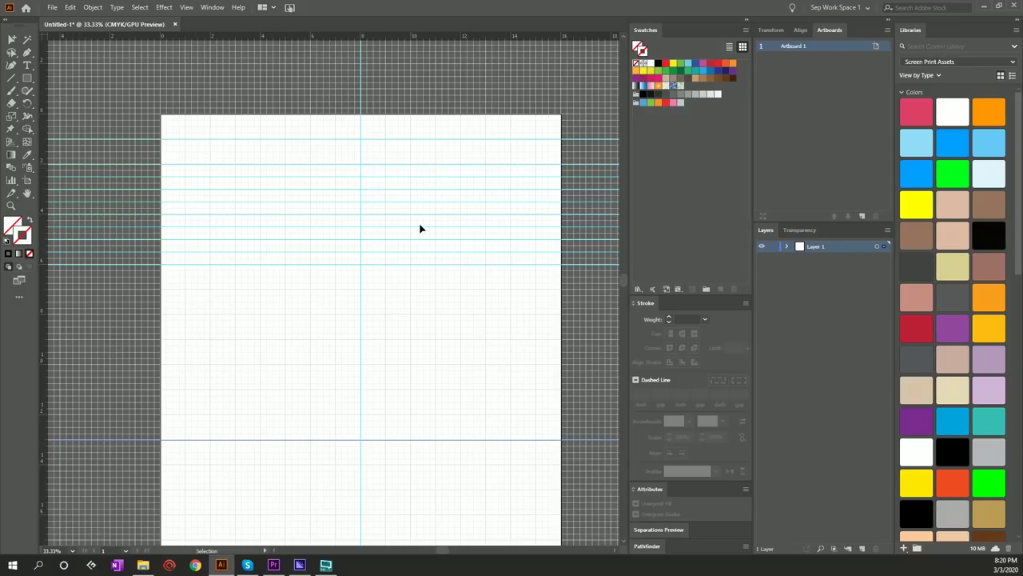
# Draw a rounded rectangle about 4 in wide and 4.5 in high, spanning 10 to 14 in across and starting 2.5 in down.
pyautogui.click(28, 80)
pyautogui.moveTo(29, 83); pyautogui.dragTo(56, 92)
pyautogui.moveTo(410, 175); pyautogui.dragTo(510, 288)
pyautogui.hotkey('ctrl', 'shift', 'a')
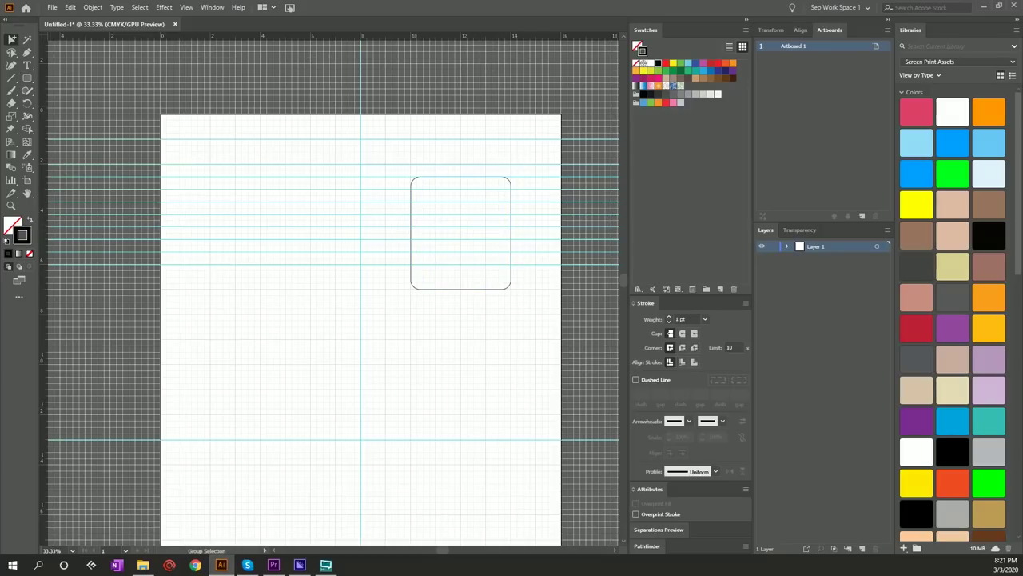
# Convert the rounded rectangle into a guide.
pyautogui.click(12, 40)
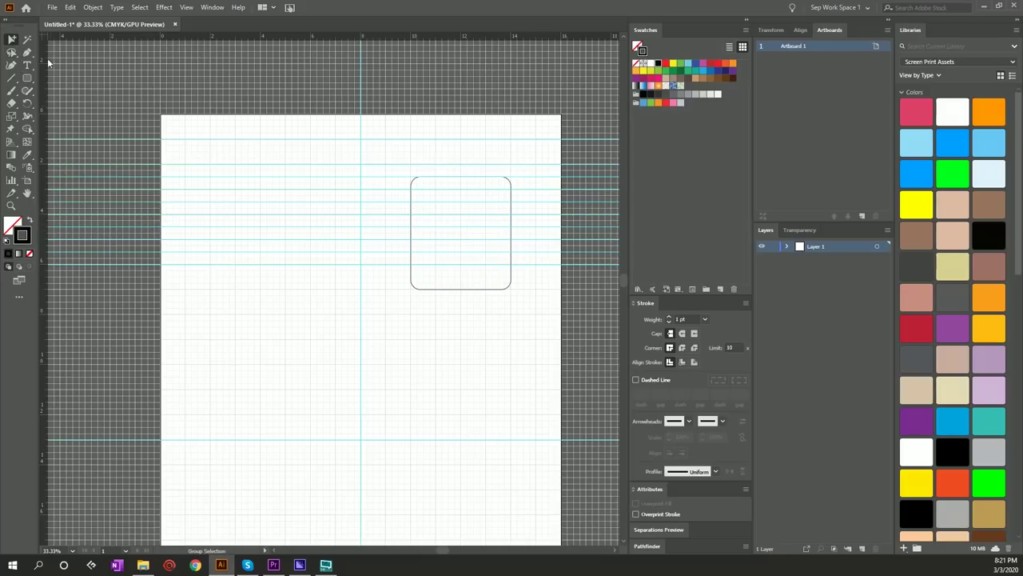
pyautogui.click(414, 290)
pyautogui.rightClick(414, 291)
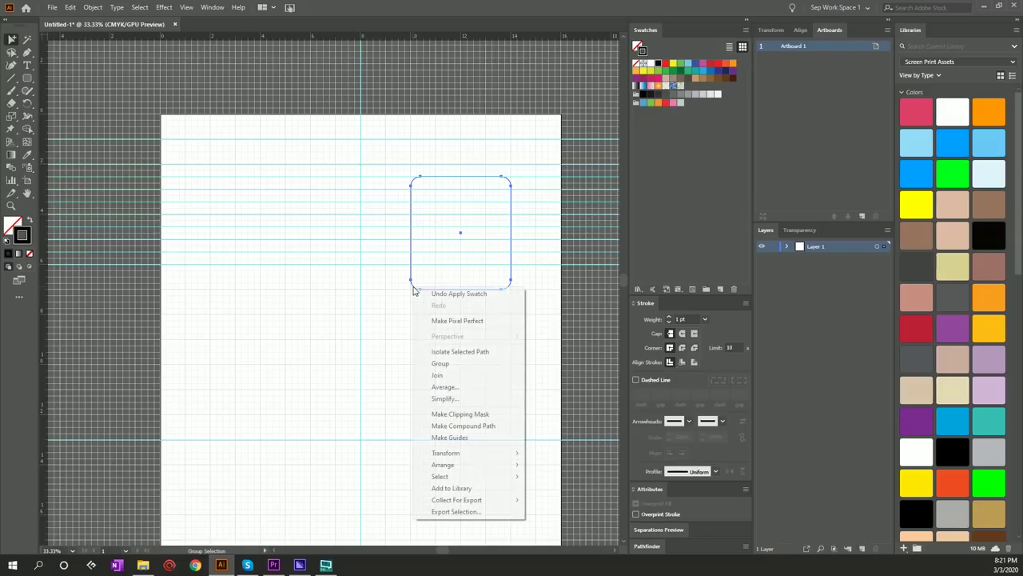
pyautogui.click(449, 440)
pyautogui.scroll(-1, 251, 240)
pyautogui.click(251, 240)
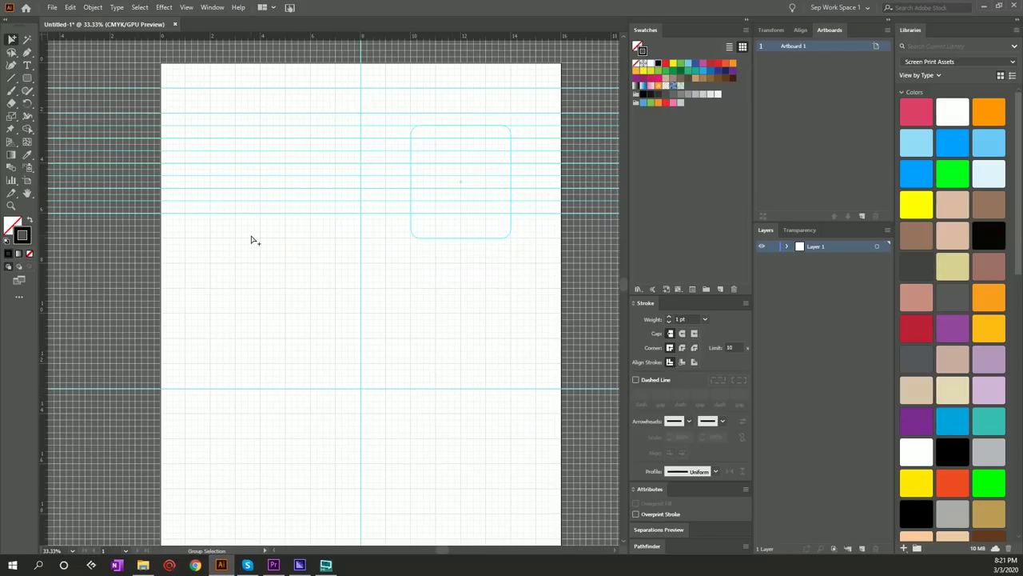
# Hide the document grid so only the guides remain over the artboard.
pyautogui.scroll(2, 251, 240)
pyautogui.click(185, 7)
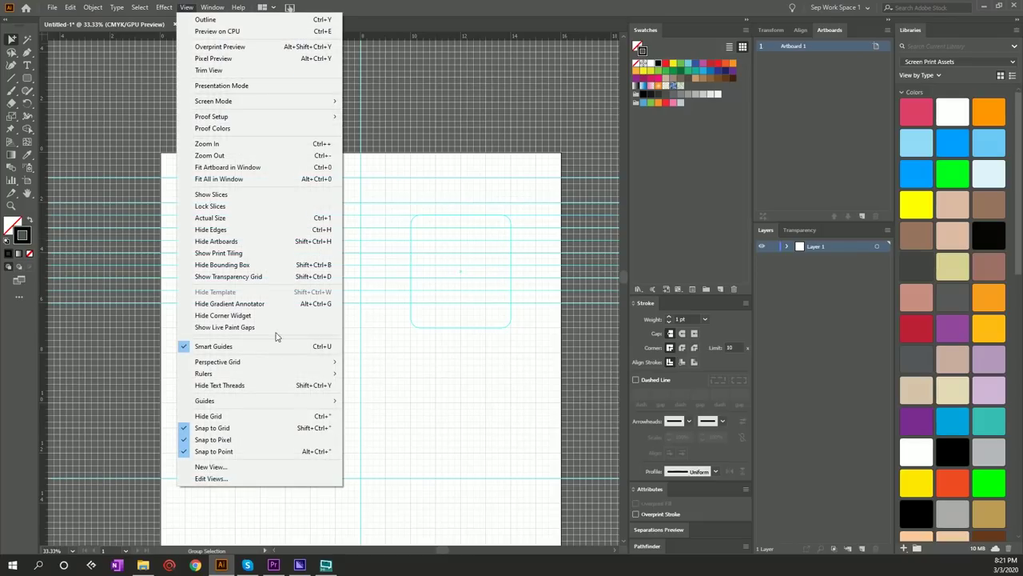
pyautogui.click(231, 416)
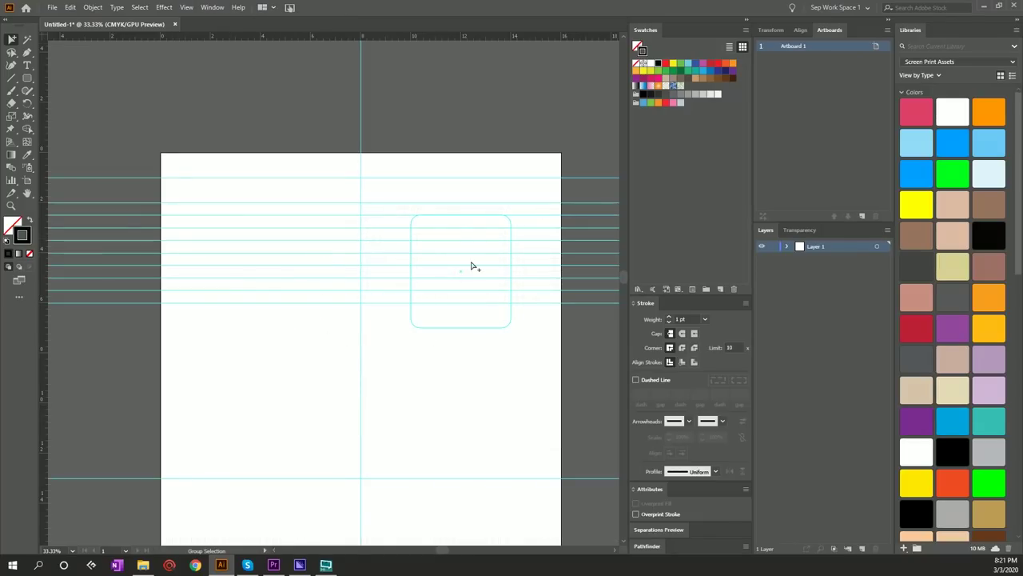
pyautogui.scroll(-2, 472, 302)
pyautogui.scroll(2, 470, 301)
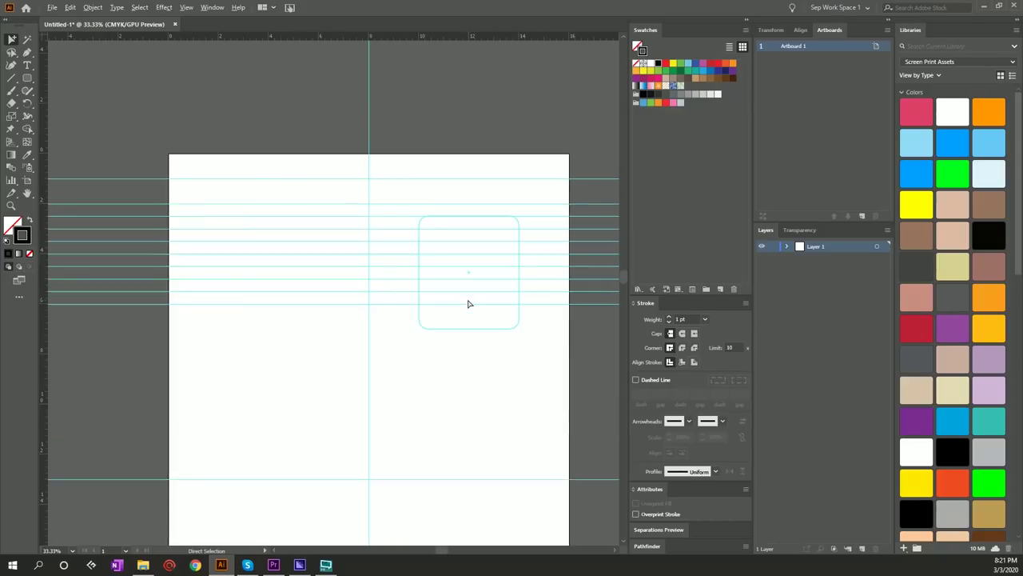
# Rename Layer 1 as "guides".
pyautogui.scroll(-1, 471, 301)
pyautogui.doubleClick(813, 247)
pyautogui.write('des')
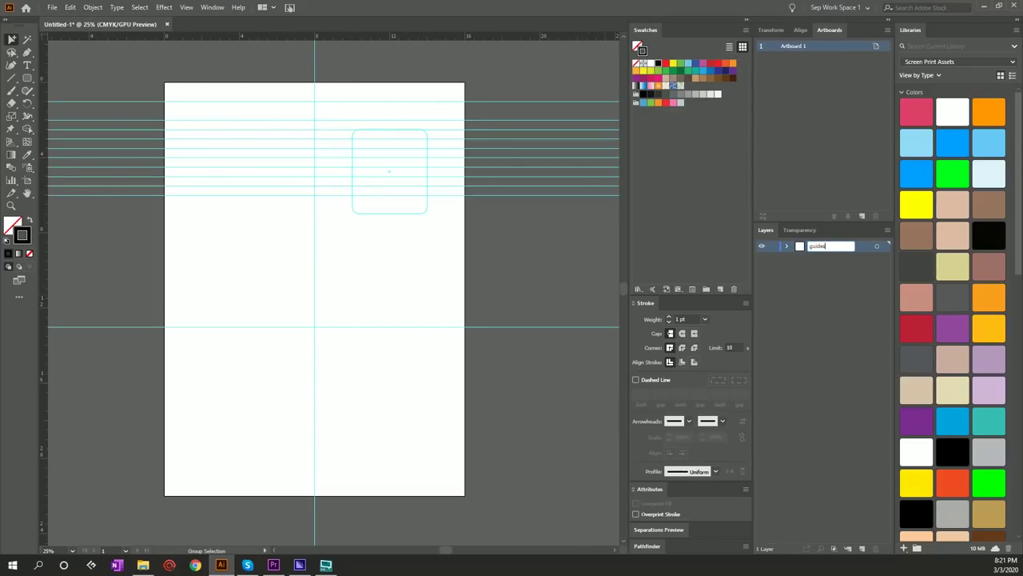
pyautogui.press('Return')
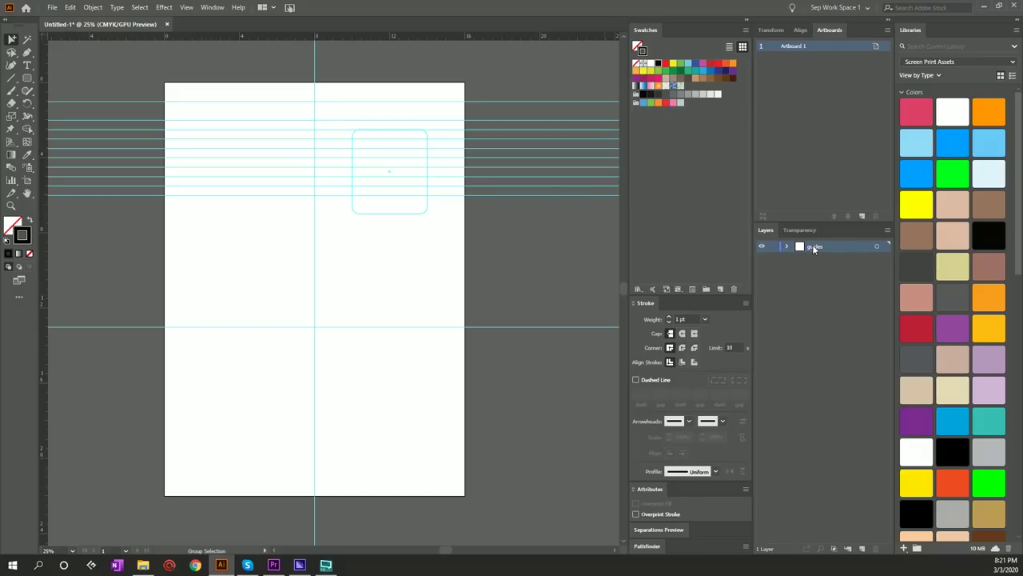
# Lock the guides layer and add a new layer above it.
pyautogui.click(773, 247)
pyautogui.click(765, 246)
pyautogui.click(765, 246)
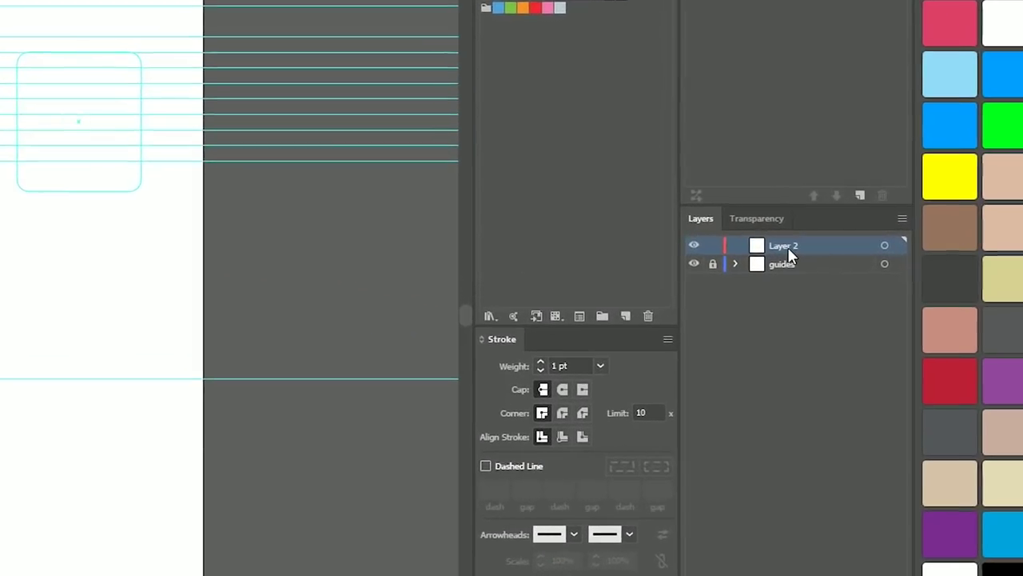
# Rename the new layer above guides as "Reg Marks".
pyautogui.doubleClick(779, 246)
pyautogui.write('registrati')
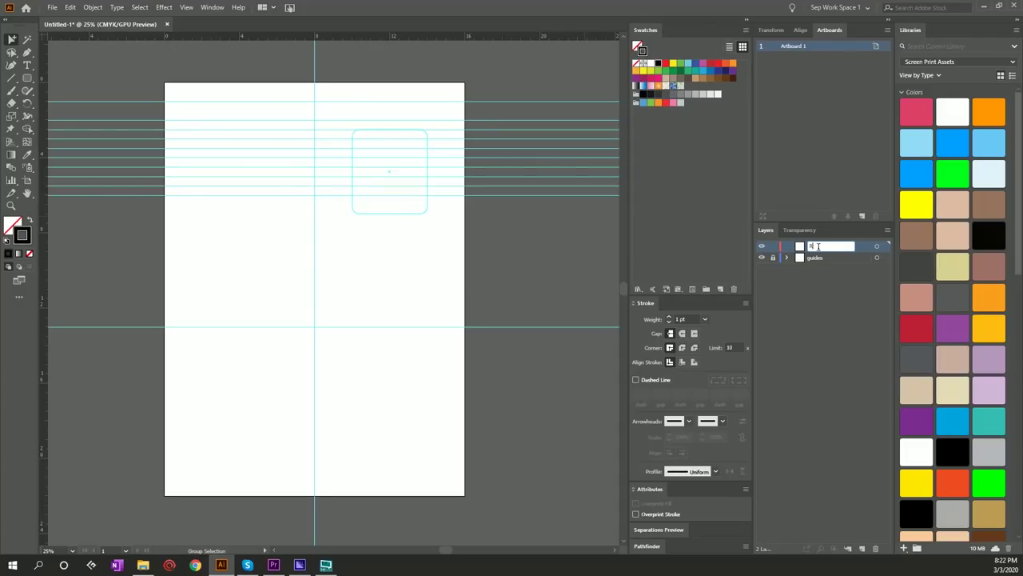
pyautogui.write('eg Marks')
pyautogui.press('Return')
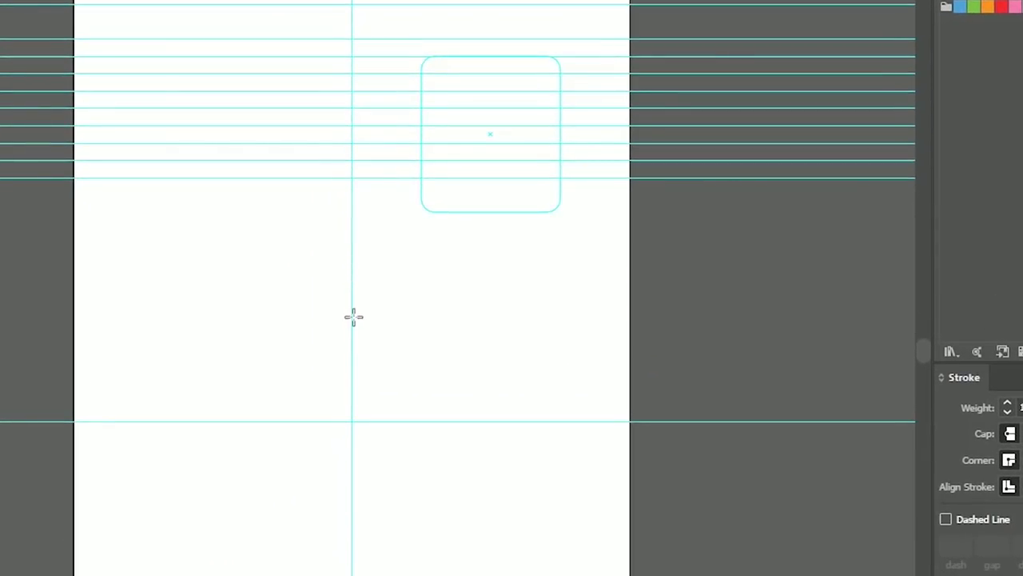
# Draw a vertical line along the central vertical guide on the Reg Marks layer and set its height to 0.75 in.
pyautogui.moveTo(350, 268); pyautogui.dragTo(350, 314)
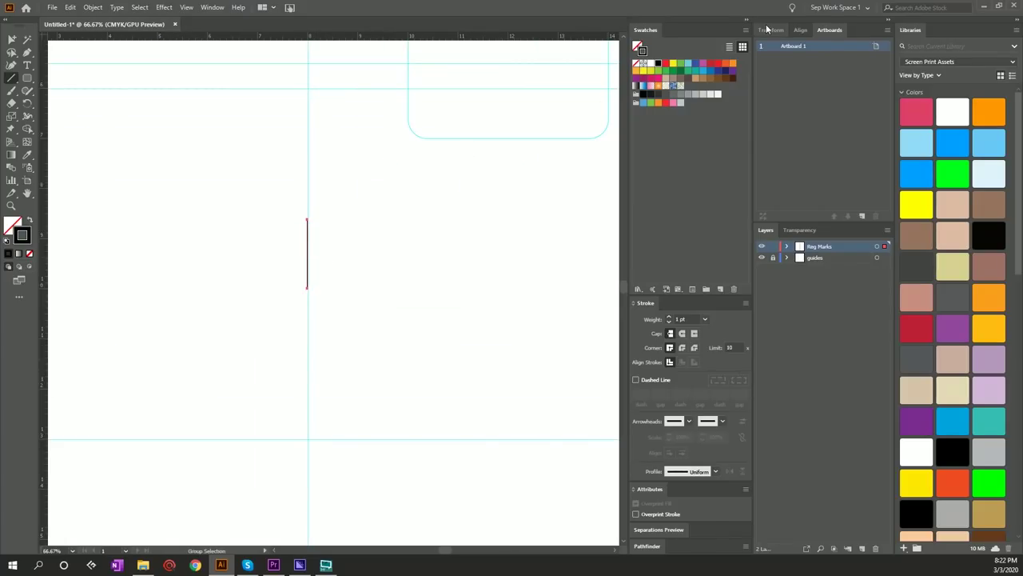
pyautogui.click(766, 29)
pyautogui.doubleClick(836, 60)
pyautogui.write('1.25')
pyautogui.press('Return')
pyautogui.doubleClick(835, 60)
pyautogui.write('0.875')
pyautogui.press('Return')
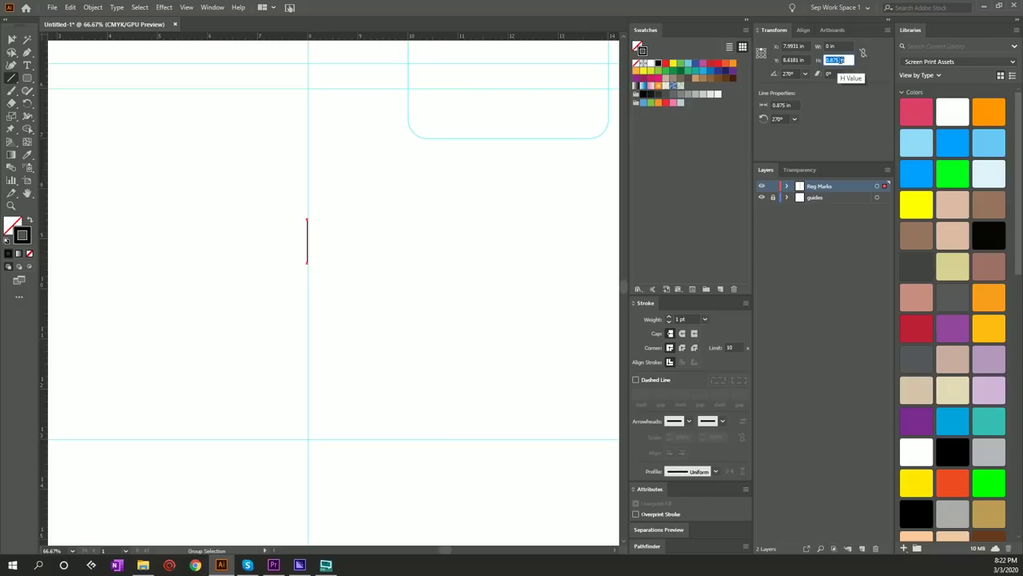
pyautogui.write('0.75')
pyautogui.press('Return')
# Duplicate the vertical line in place and rotate the copy 90° about its midpoint to form a 0.75 in cross.
pyautogui.click(11, 39)
pyautogui.moveTo(282, 210); pyautogui.dragTo(361, 304)
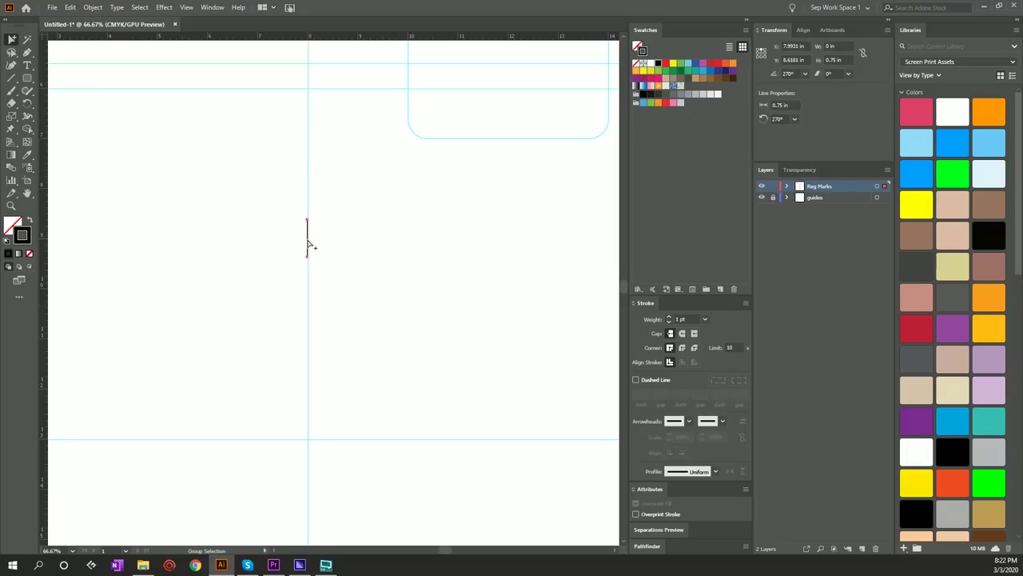
pyautogui.press('v')
pyautogui.press('v')
pyautogui.moveTo(306, 215); pyautogui.dragTo(265, 247)
pyautogui.moveTo(261, 202)
pyautogui.mouseDown()
pyautogui.moveTo(260, 220)
pyautogui.moveTo(361, 288)
pyautogui.mouseUp()
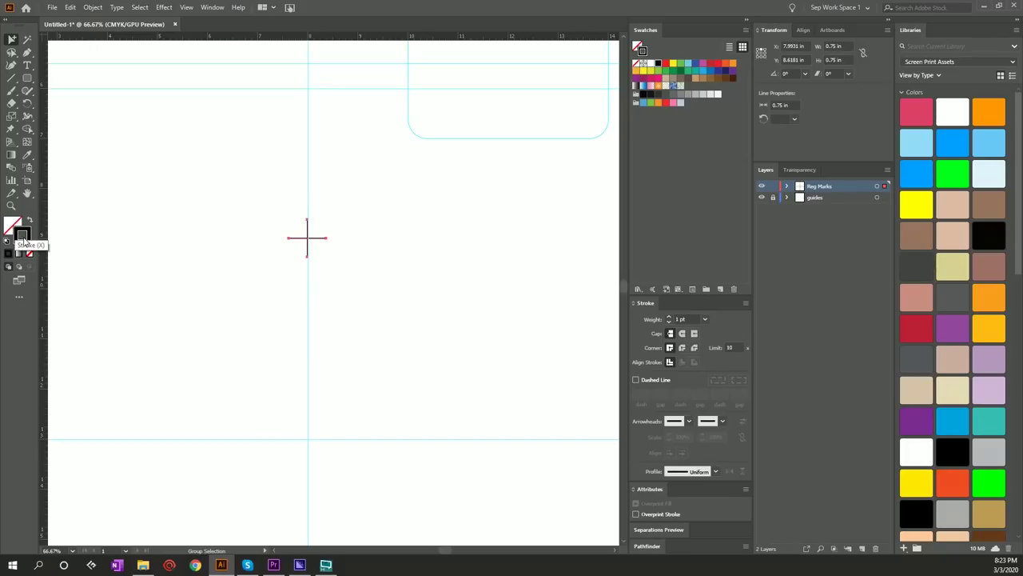
pyautogui.click(30, 234)
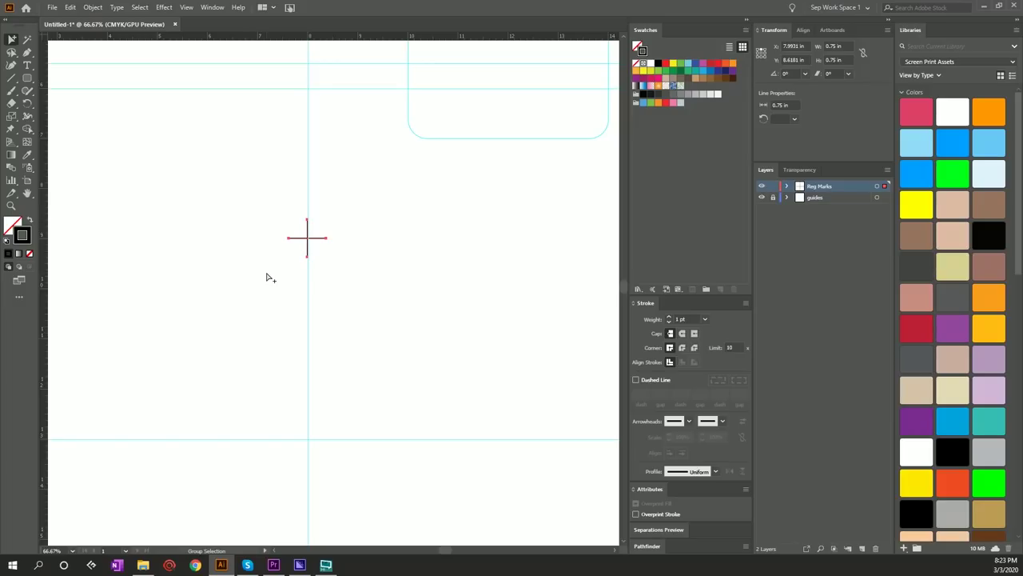
# Draw a circle about 0.375 in in diameter over the intersection of the cross.
pyautogui.moveTo(27, 77); pyautogui.dragTo(61, 100)
pyautogui.moveTo(301, 232); pyautogui.dragTo(313, 242)
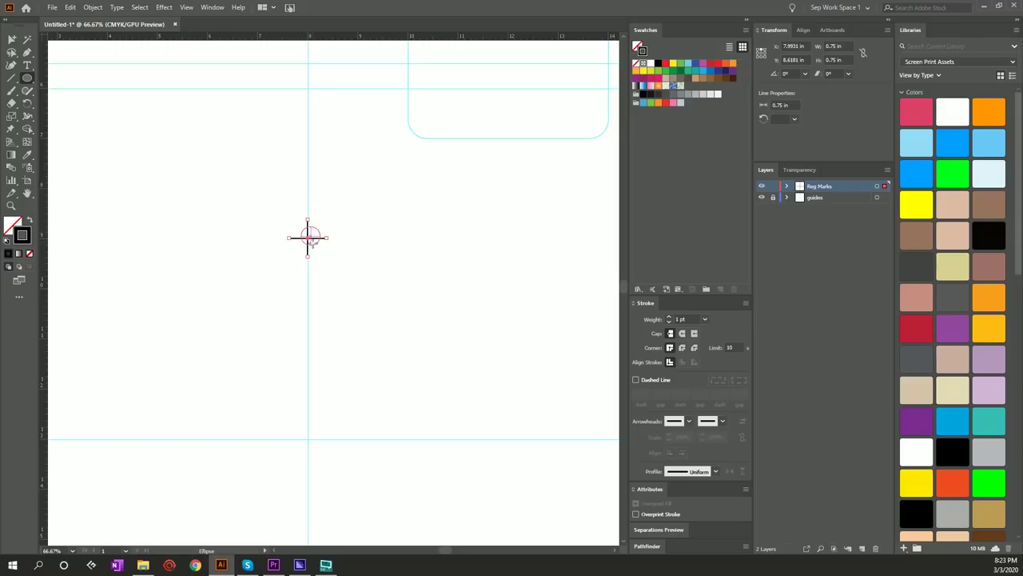
pyautogui.moveTo(303, 226); pyautogui.dragTo(320, 244)
pyautogui.click(12, 39)
pyautogui.click(209, 204)
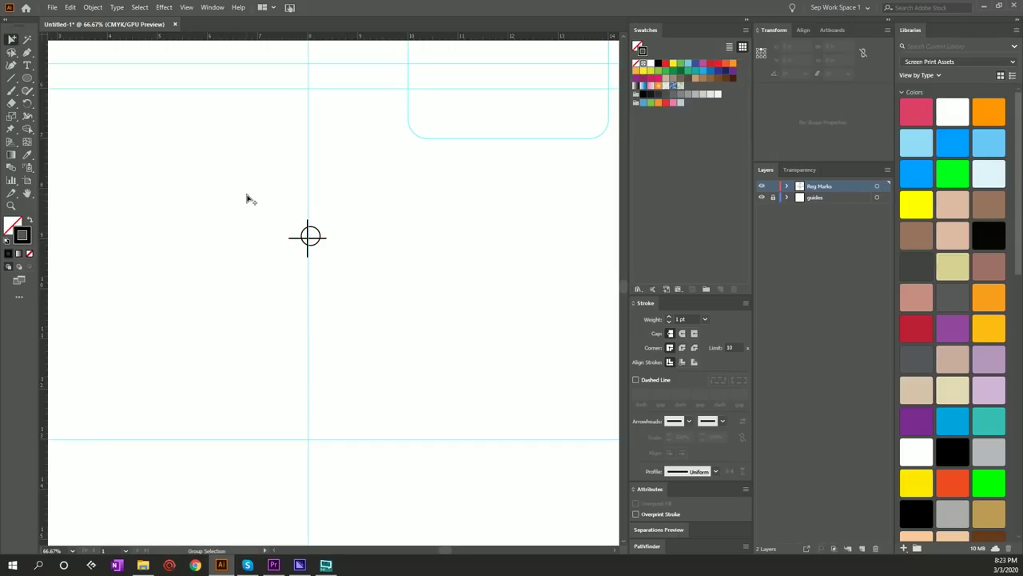
# Select the cross and circle and align them to the artboard's horizontal and vertical centers.
pyautogui.moveTo(247, 195); pyautogui.dragTo(385, 316)
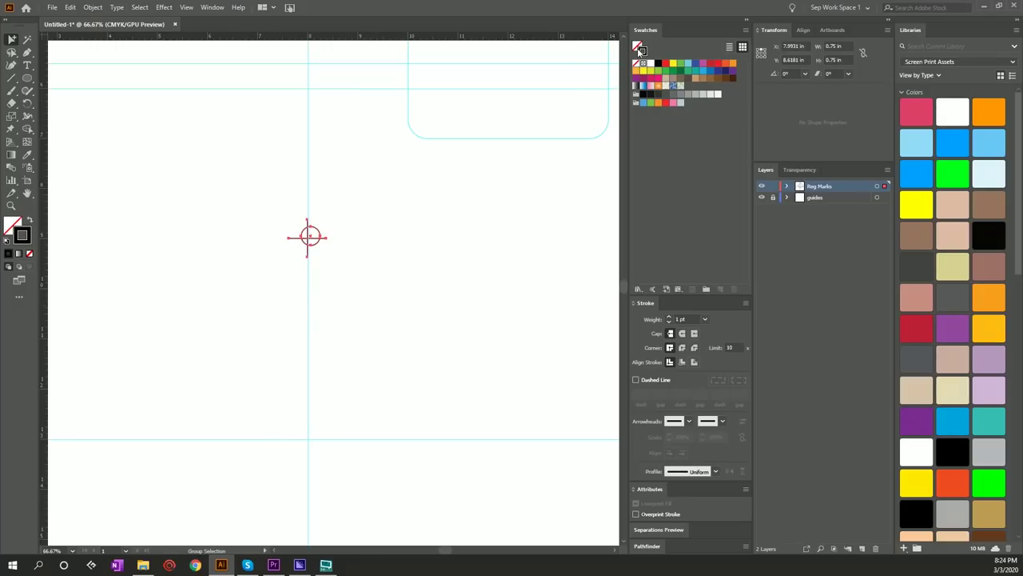
pyautogui.click(805, 30)
pyautogui.click(782, 58)
pyautogui.click(864, 60)
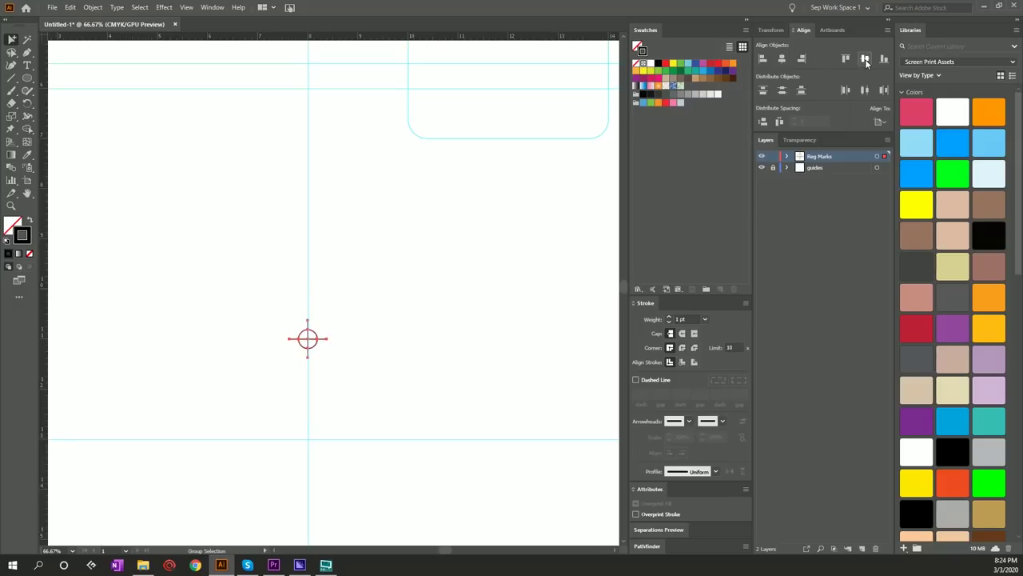
pyautogui.scroll(6, 308, 351)
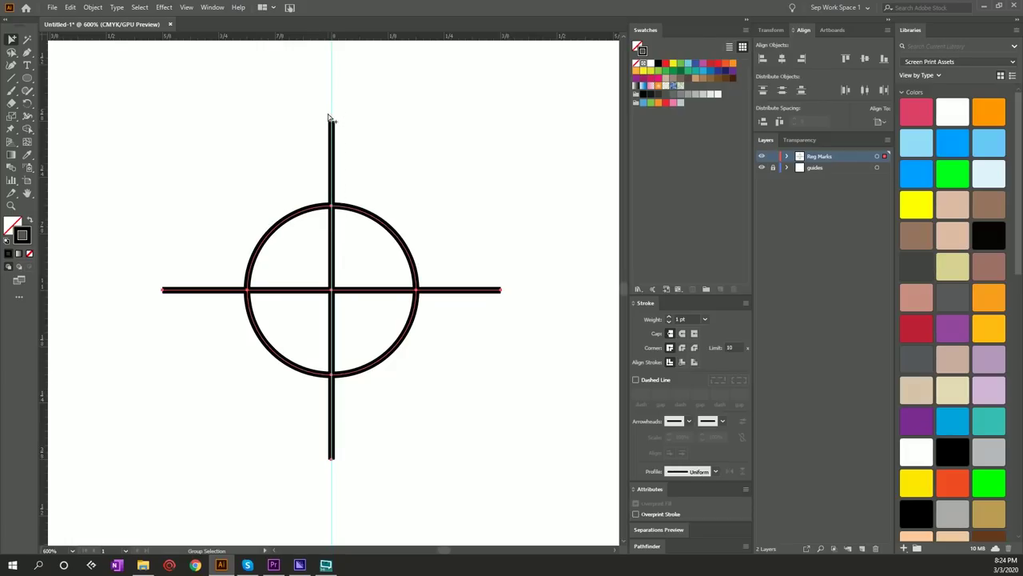
# Select the grouped cross and circle on the Reg Marks layer and set its stroke weight to 2 pt.
pyautogui.scroll(-5, 274, 295)
pyautogui.hotkey('ctrl', 'a')
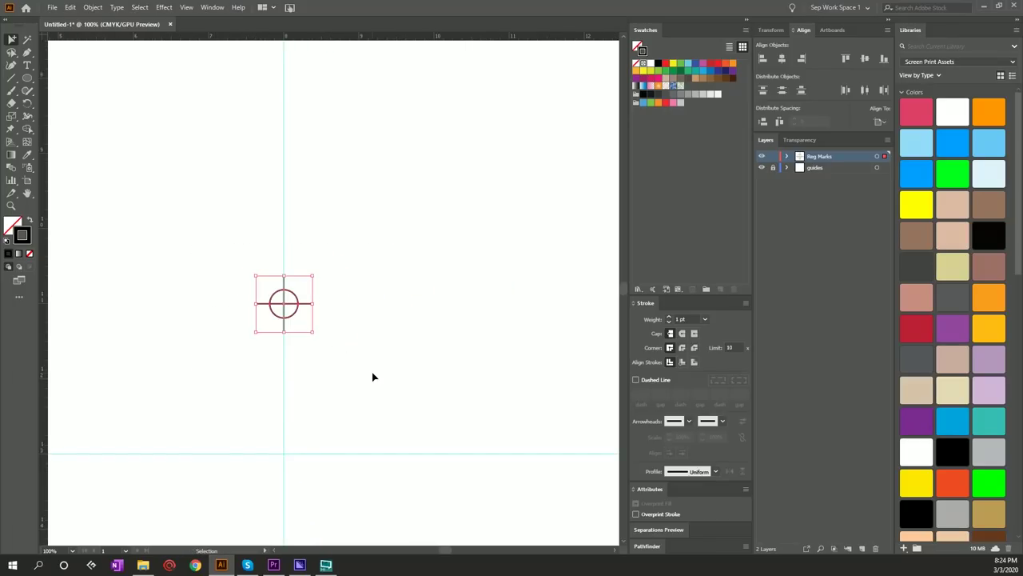
pyautogui.click(375, 376)
pyautogui.click(788, 156)
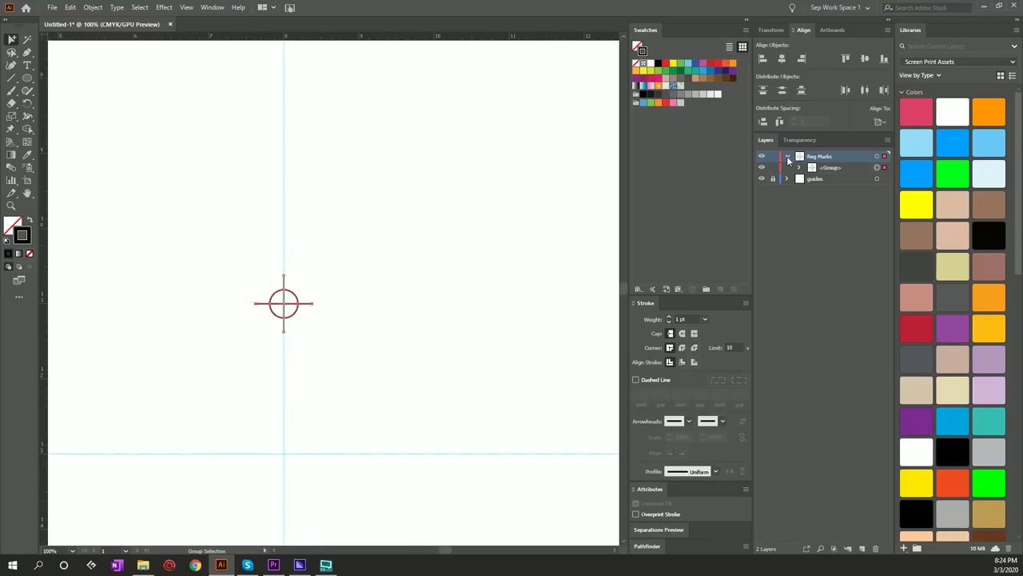
pyautogui.click(831, 168)
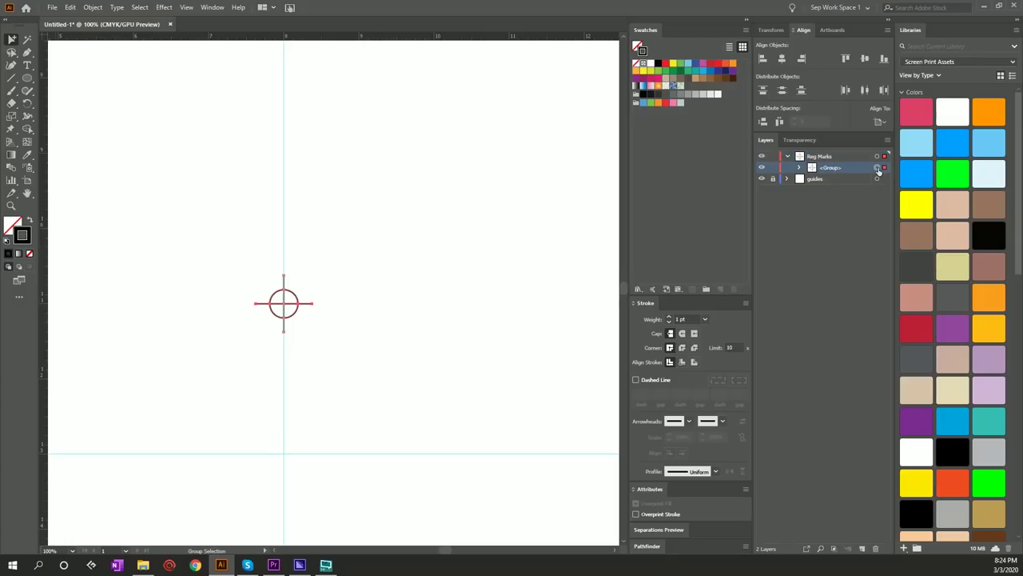
pyautogui.scroll(-1, 296, 251)
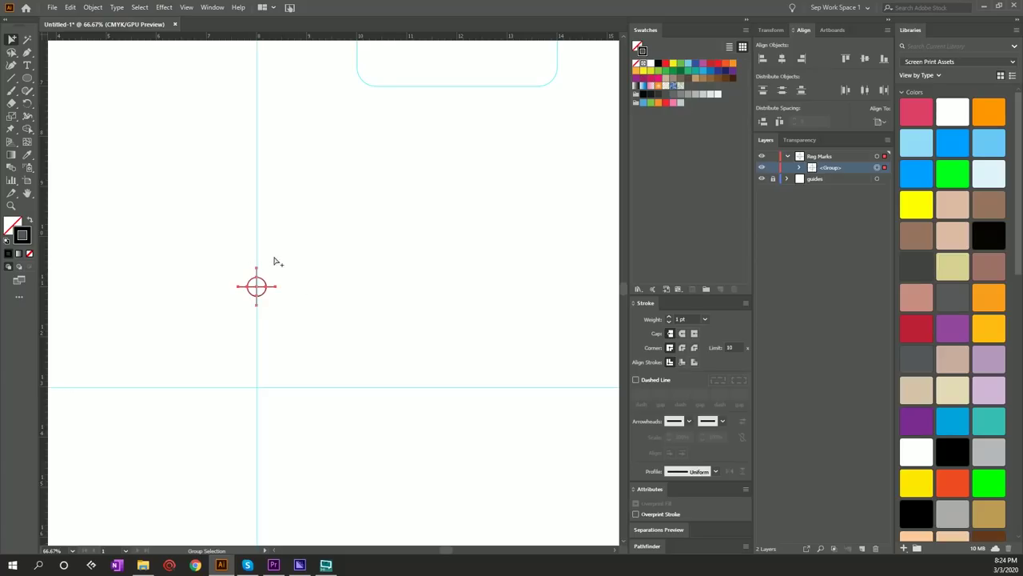
pyautogui.click(670, 317)
pyautogui.click(228, 285)
pyautogui.scroll(4, 246, 286)
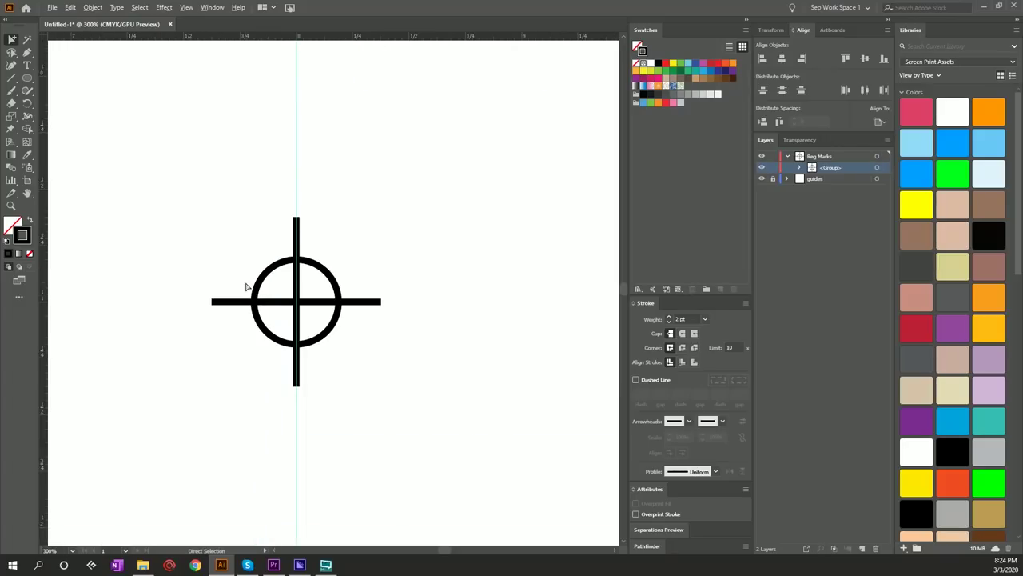
pyautogui.scroll(-3, 247, 287)
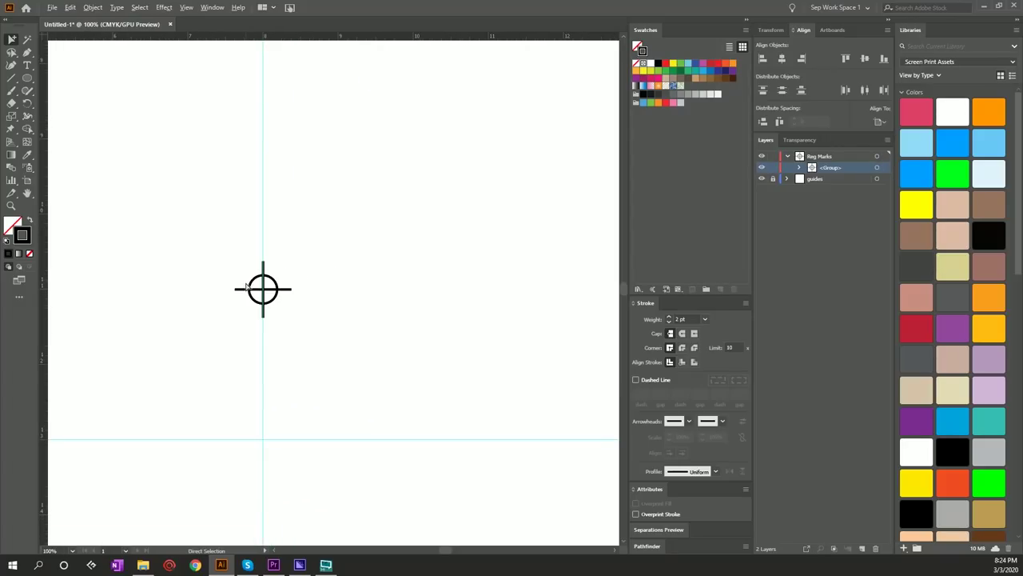
pyautogui.scroll(-3, 249, 300)
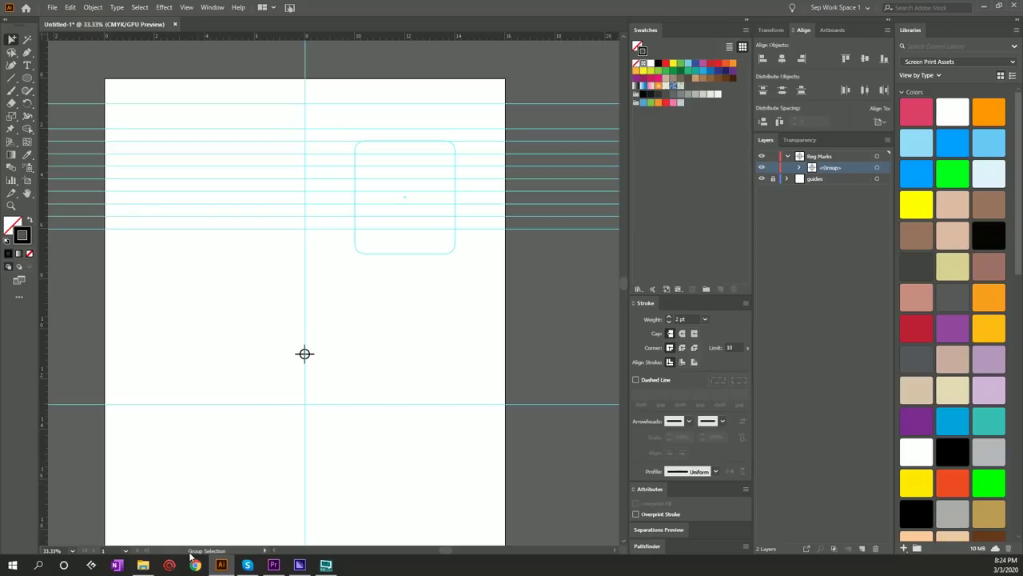
# Move the registration mark up to the intersection of the central vertical guide and the horizontal guide 1 in below the artboard's top edge.
pyautogui.moveTo(282, 335); pyautogui.dragTo(341, 397)
pyautogui.moveTo(309, 359); pyautogui.dragTo(309, 104)
pyautogui.hotkey('ctrl', '=')
pyautogui.hotkey('ctrl', '=')
pyautogui.hotkey('ctrl', '=')
pyautogui.hotkey('ctrl', '=')
pyautogui.hotkey('ctrl', '=')
pyautogui.hotkey('ctrl', '=')
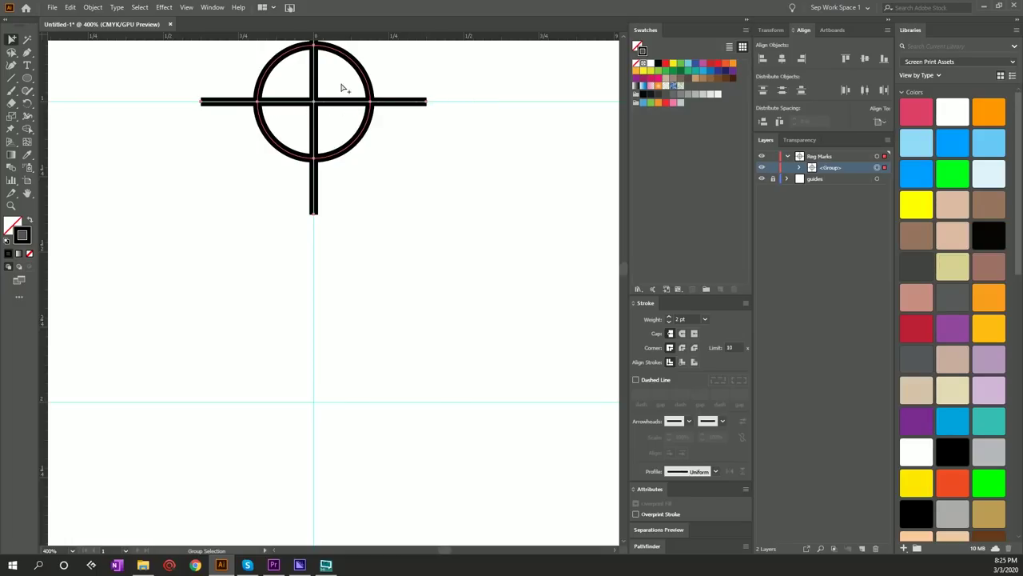
pyautogui.scroll(-6, 238, 199)
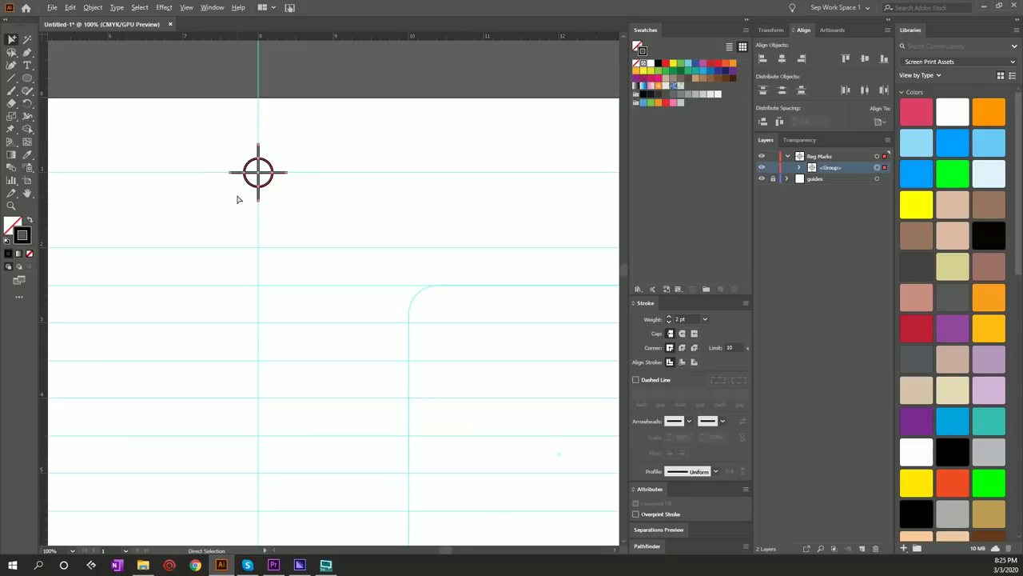
pyautogui.scroll(-2, 301, 197)
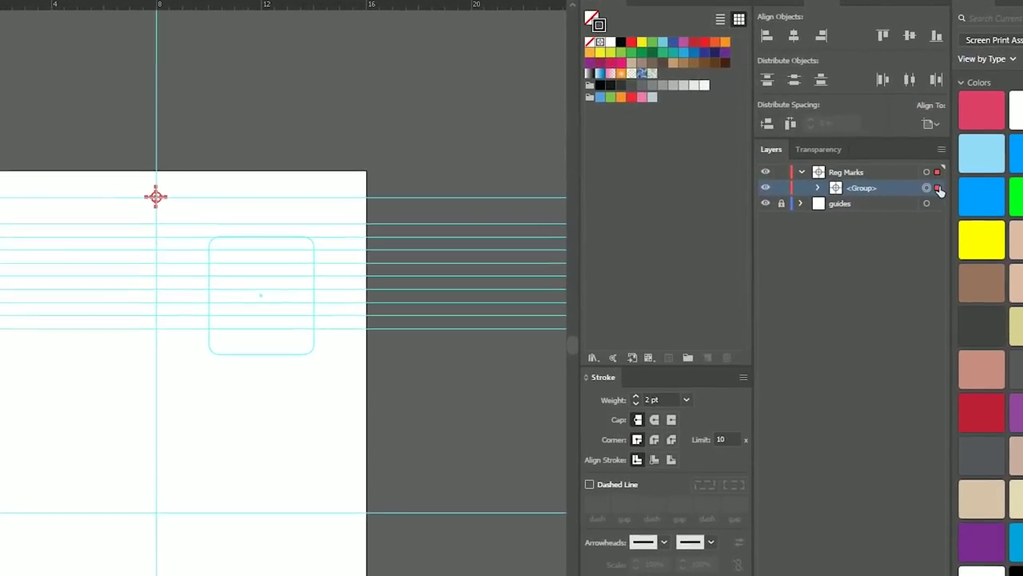
# Duplicate the registration mark group in place on the Reg Marks layer and select the lower group.
pyautogui.hotkey('ctrl', 'c')
pyautogui.hotkey('ctrl', 'f')
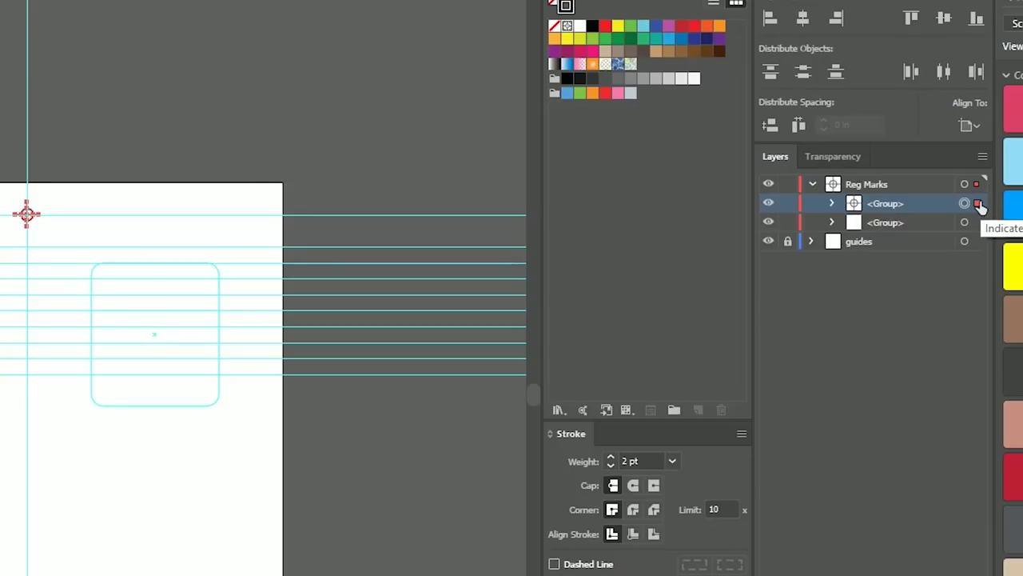
pyautogui.click(885, 222)
pyautogui.click(977, 223)
# Rename the upper group to top mark and the lower group to bottom mark, and lock top mark.
pyautogui.doubleClick(887, 202)
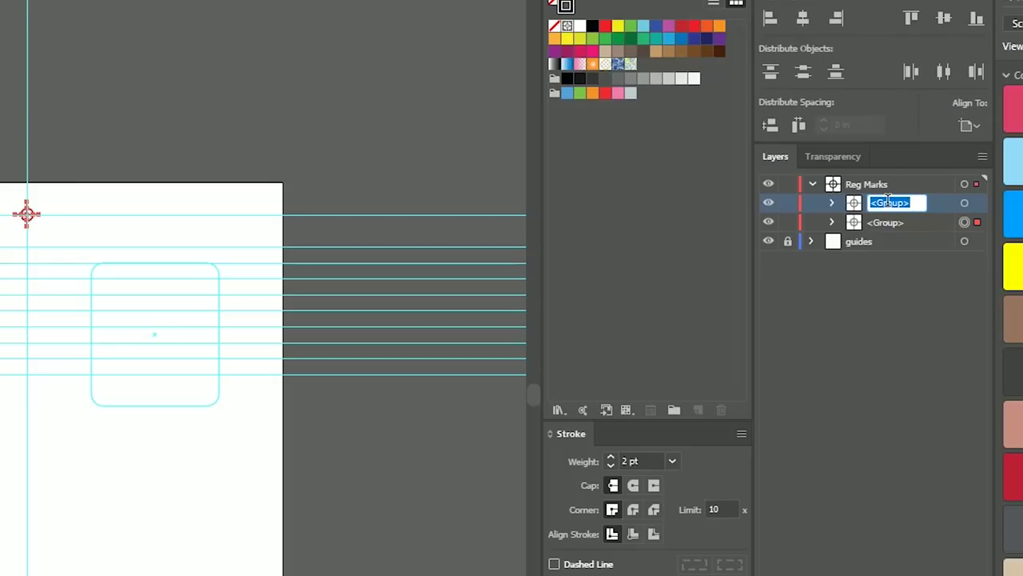
pyautogui.write('top mark')
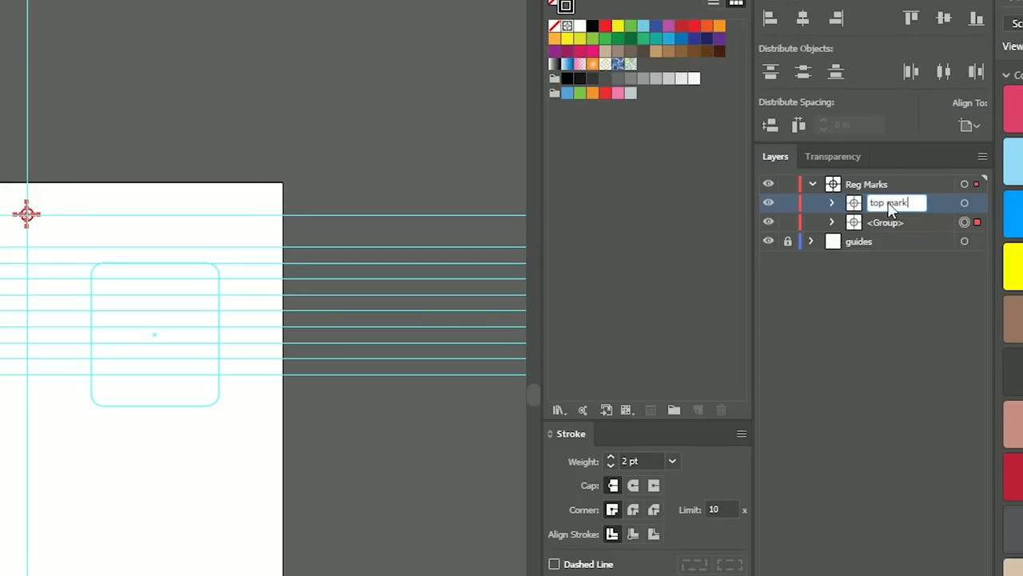
pyautogui.press('Return')
pyautogui.click(885, 225)
pyautogui.doubleClick(887, 225)
pyautogui.write('bottom mark')
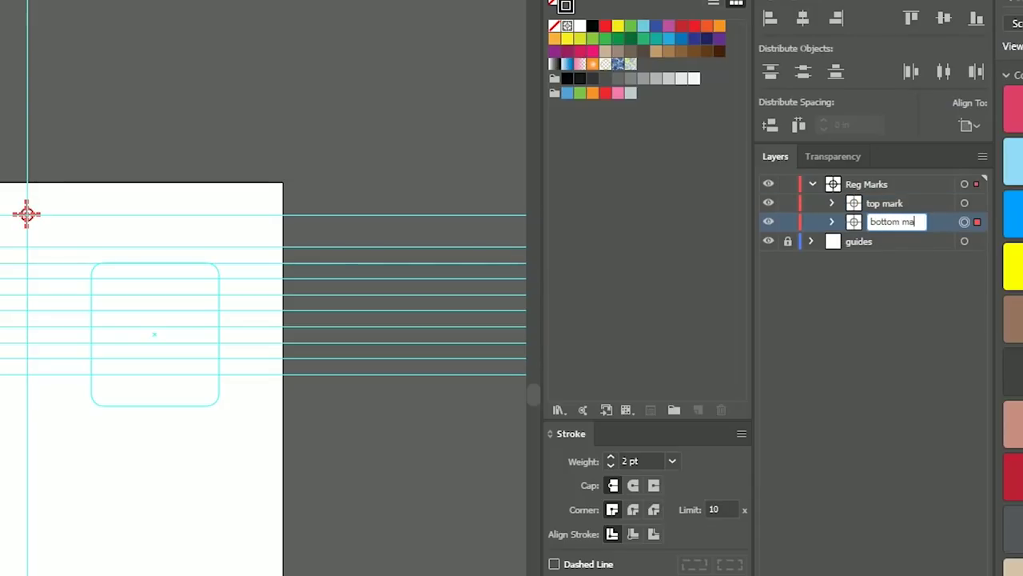
pyautogui.press('Return')
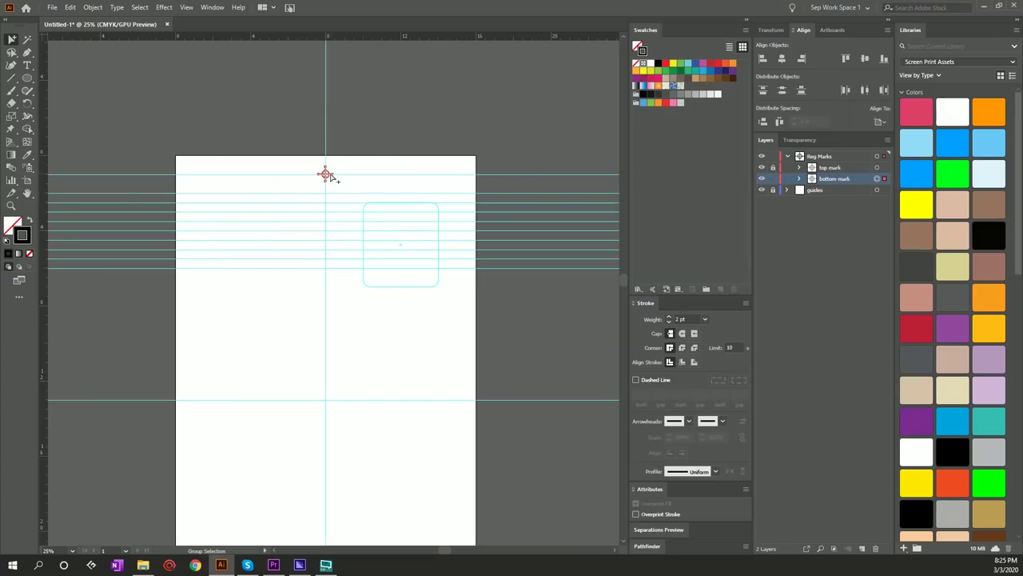
# Move bottom mark down along the central vertical guide to about 1 in above the artboard's bottom edge.
pyautogui.moveTo(328, 177); pyautogui.dragTo(339, 534)
pyautogui.scroll(-2, 333, 463)
pyautogui.click(292, 437)
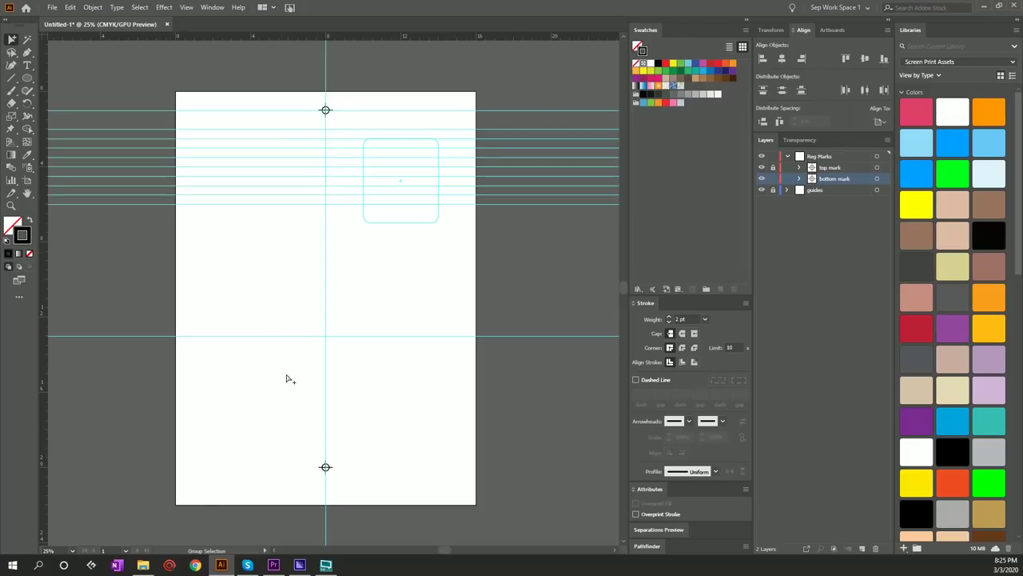
pyautogui.click(328, 465)
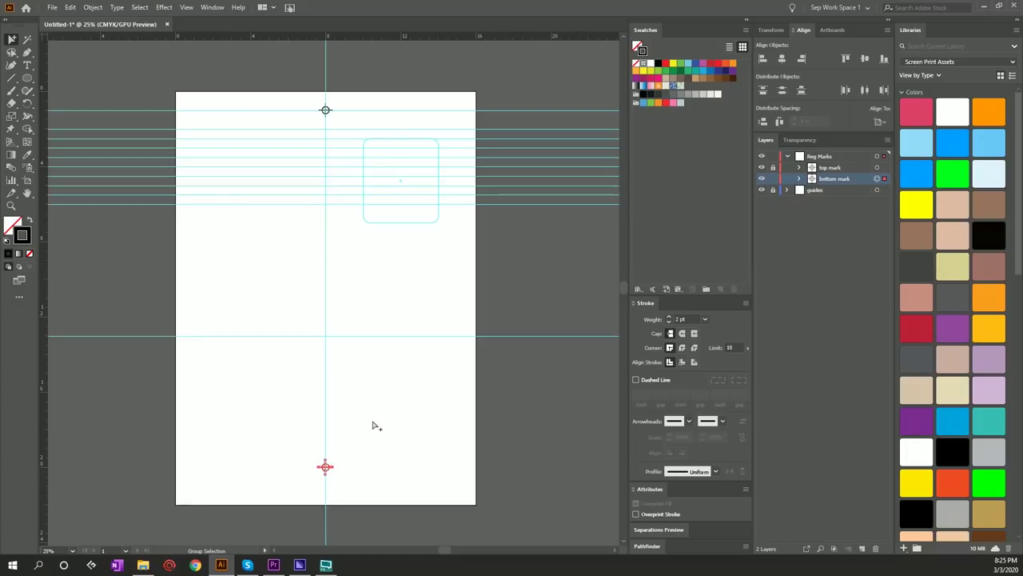
pyautogui.moveTo(328, 467); pyautogui.dragTo(326, 495)
pyautogui.click(340, 206)
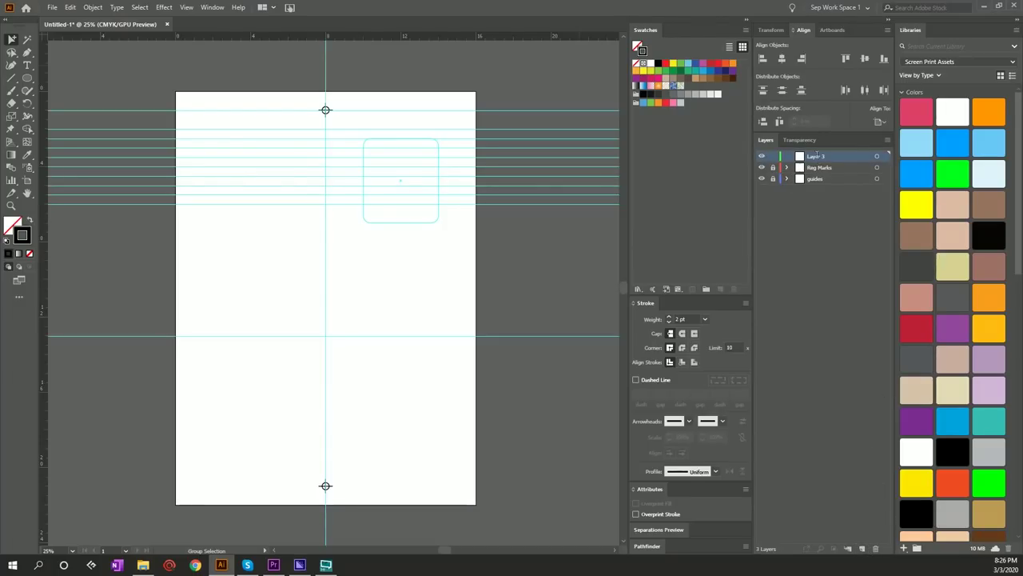
# Add a new layer named info and draw a text frame about 7 in wide and 0.5 in tall left of the top registration mark.
pyautogui.write('info')
pyautogui.press('Return')
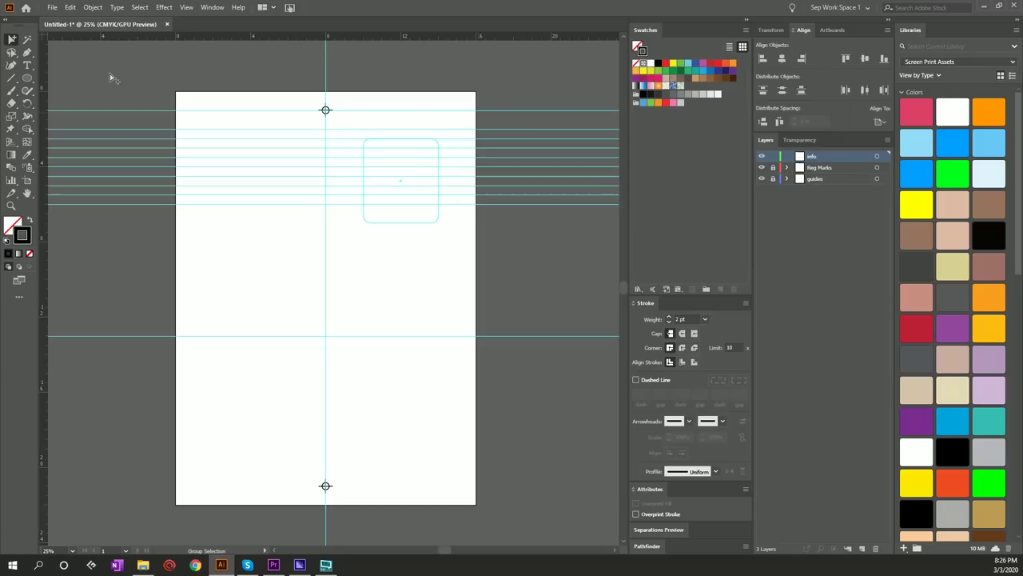
pyautogui.click(28, 66)
pyautogui.scroll(2, 229, 114)
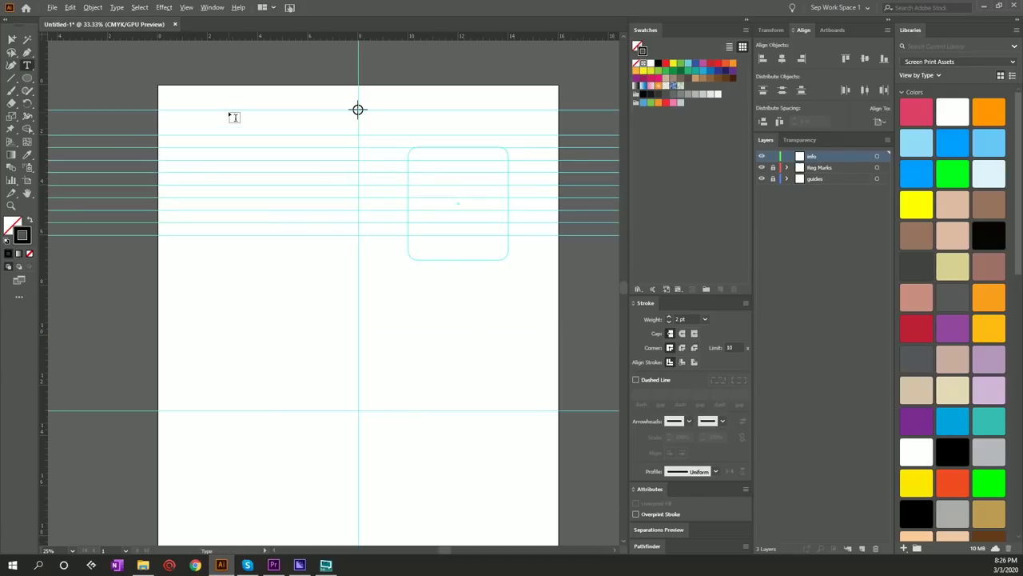
pyautogui.moveTo(405, 91); pyautogui.dragTo(137, 109)
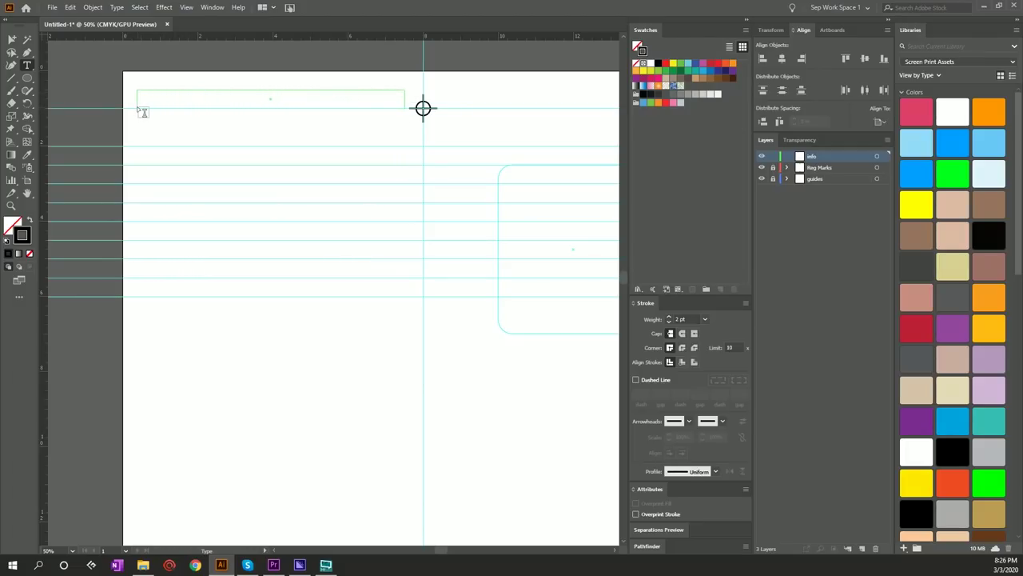
pyautogui.moveTo(139, 111); pyautogui.dragTo(139, 110)
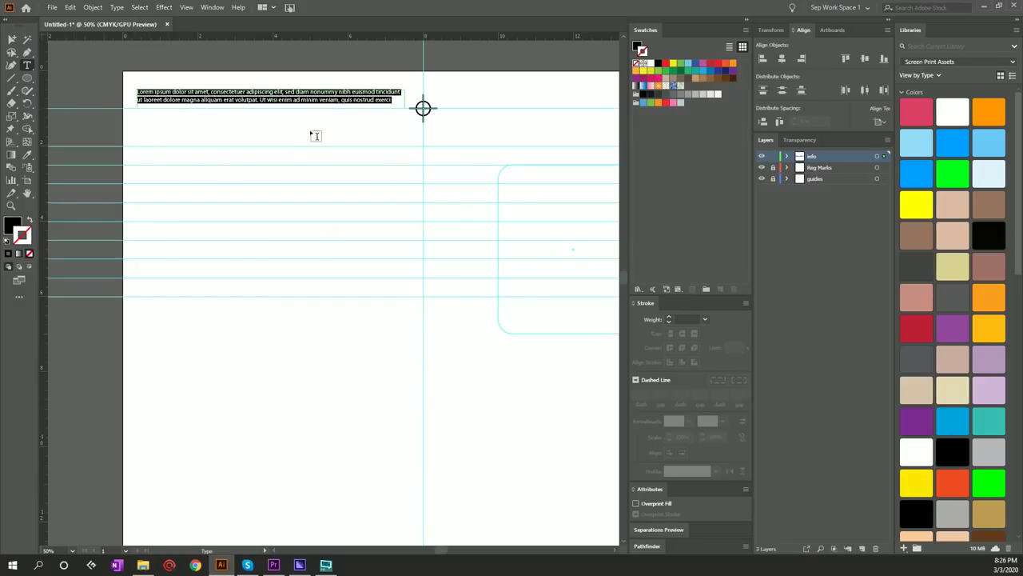
# Set the placeholder text's fill to the Registration swatch and clear the text from the frame.
pyautogui.click(12, 226)
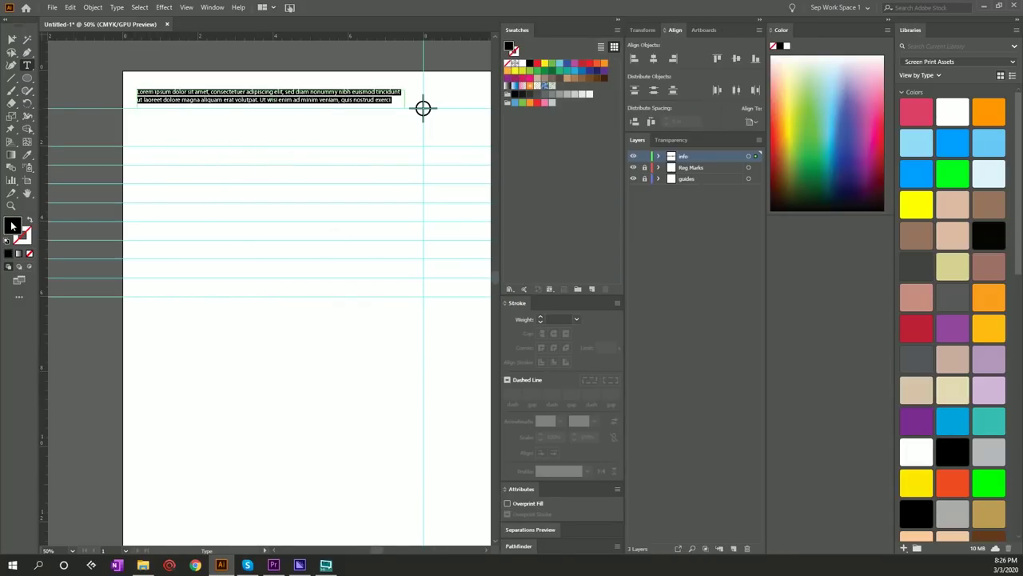
pyautogui.click(515, 65)
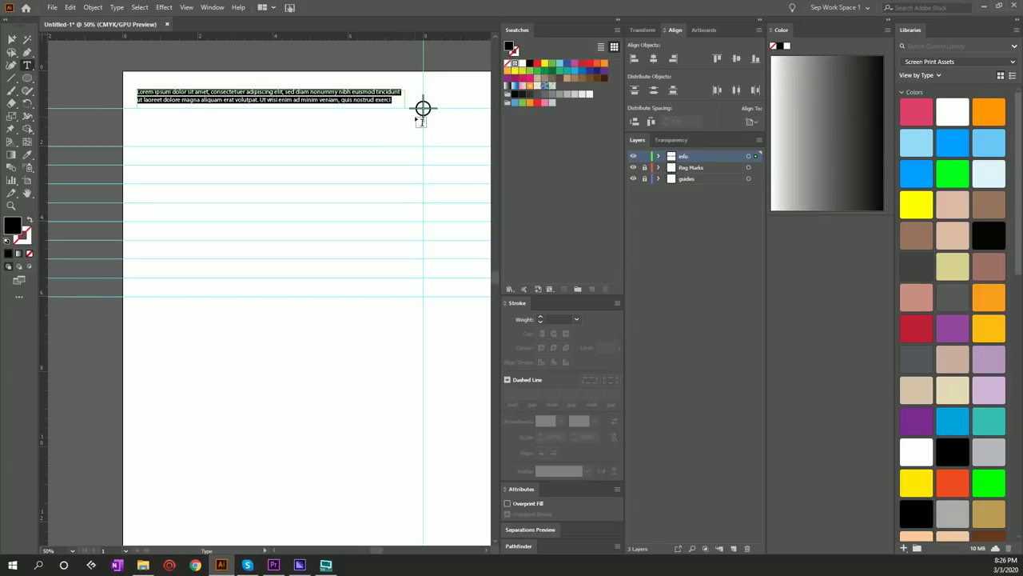
pyautogui.press('BackSpace')
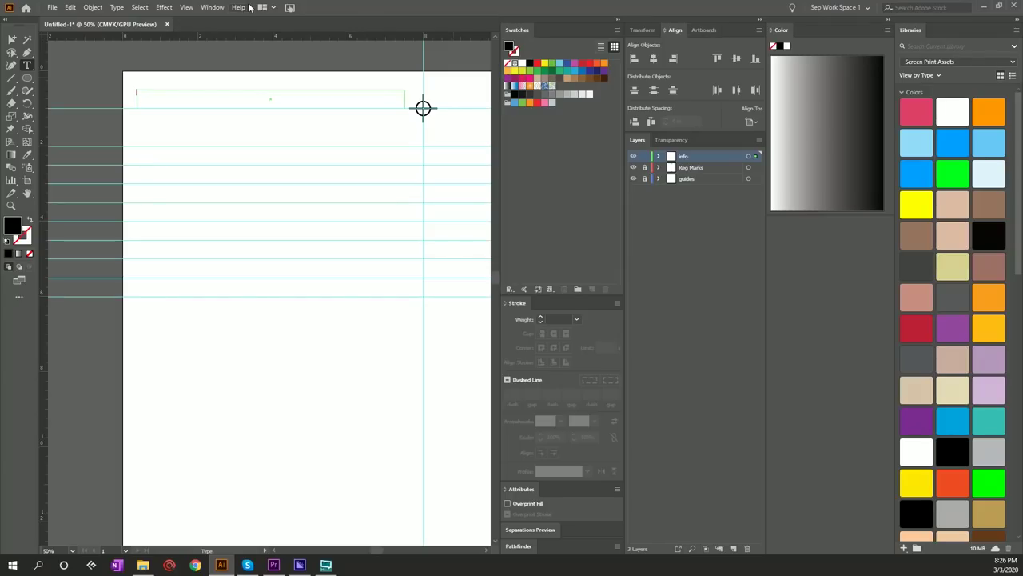
# Show the Paragraph settings and align the frame's text to the right.
pyautogui.click(214, 8)
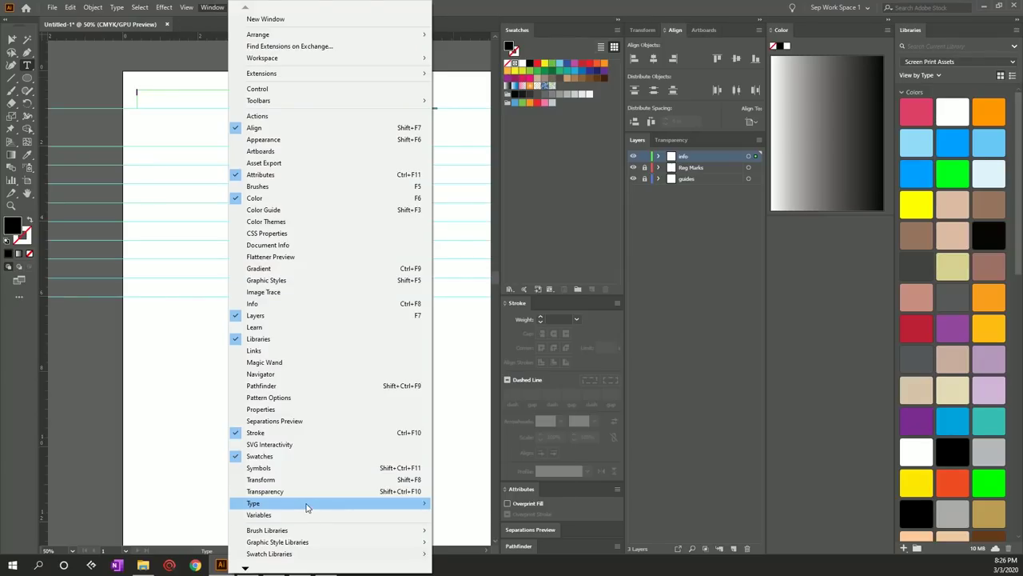
pyautogui.moveTo(310, 504)
pyautogui.click(462, 480)
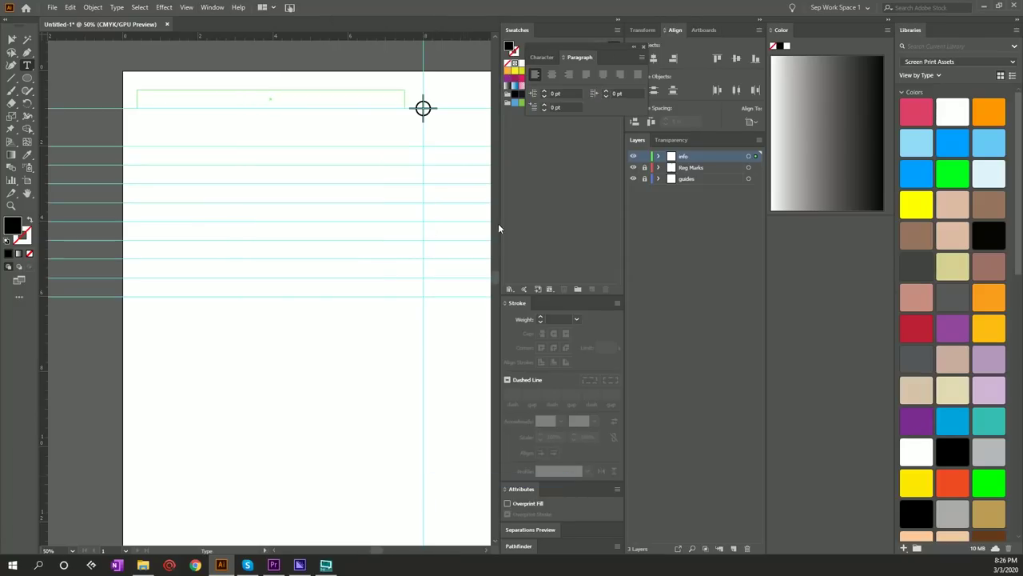
pyautogui.click(569, 75)
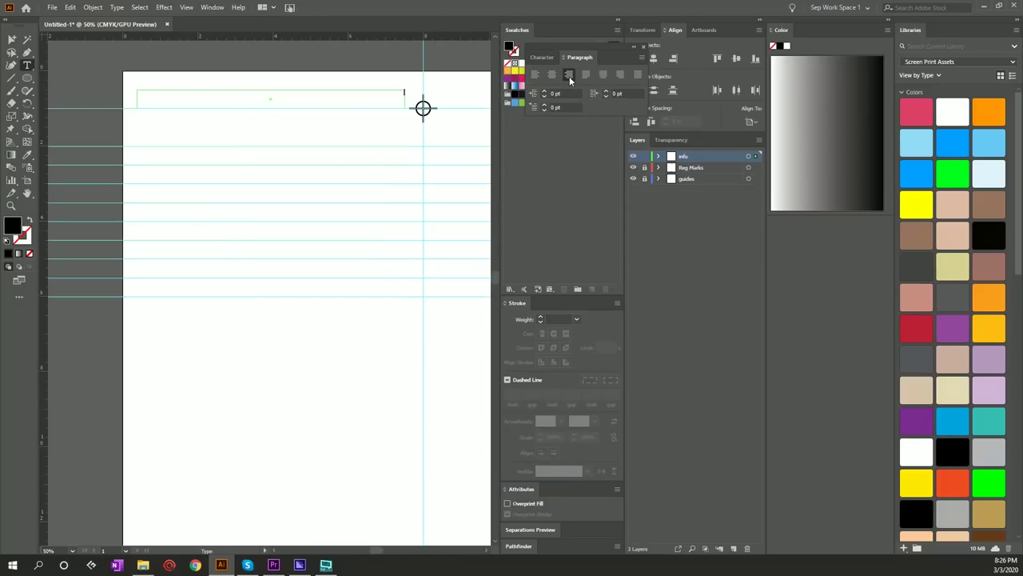
# Enter the job number followed by "- Front - 2.5" down" in the frame and lower the text to line up with the top registration mark.
pyautogui.click(370, 103)
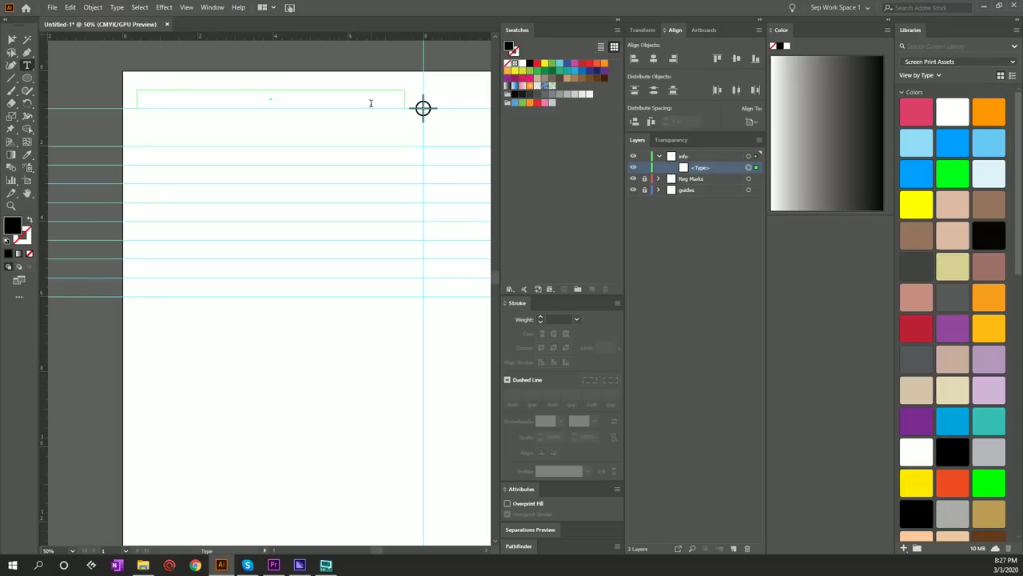
pyautogui.write('#')
pyautogui.write('0000123')
pyautogui.write(' (')
pyautogui.write(' Front - 23')
pyautogui.write(' down')
pyautogui.write('"')
pyautogui.press('Escape')
pyautogui.moveTo(350, 98); pyautogui.dragTo(352, 112)
pyautogui.click(92, 97)
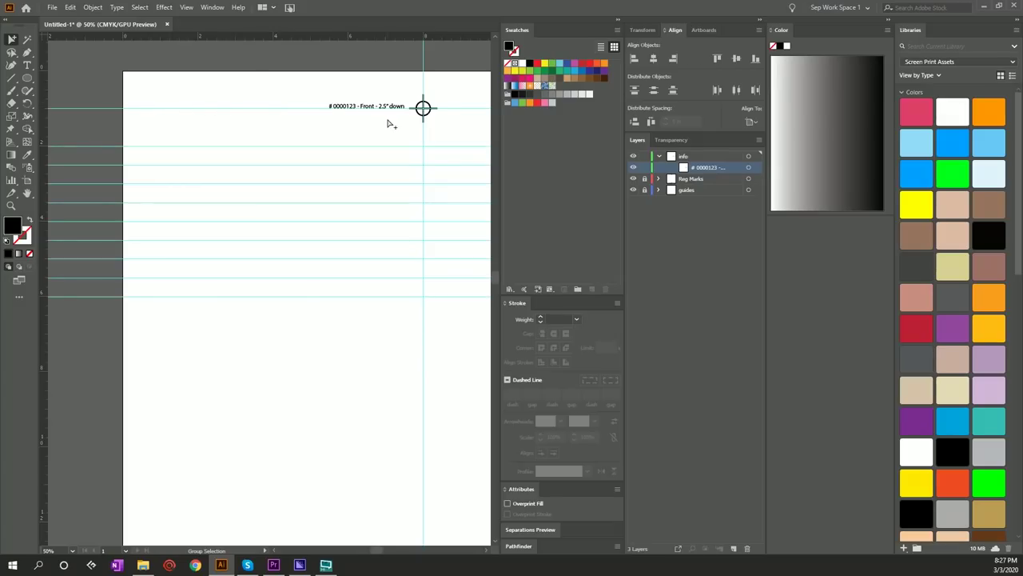
# Collapse and lock the info layer, and unlock the guides layer.
pyautogui.hotkey('ctrl', '-')
pyautogui.click(659, 156)
pyautogui.click(645, 157)
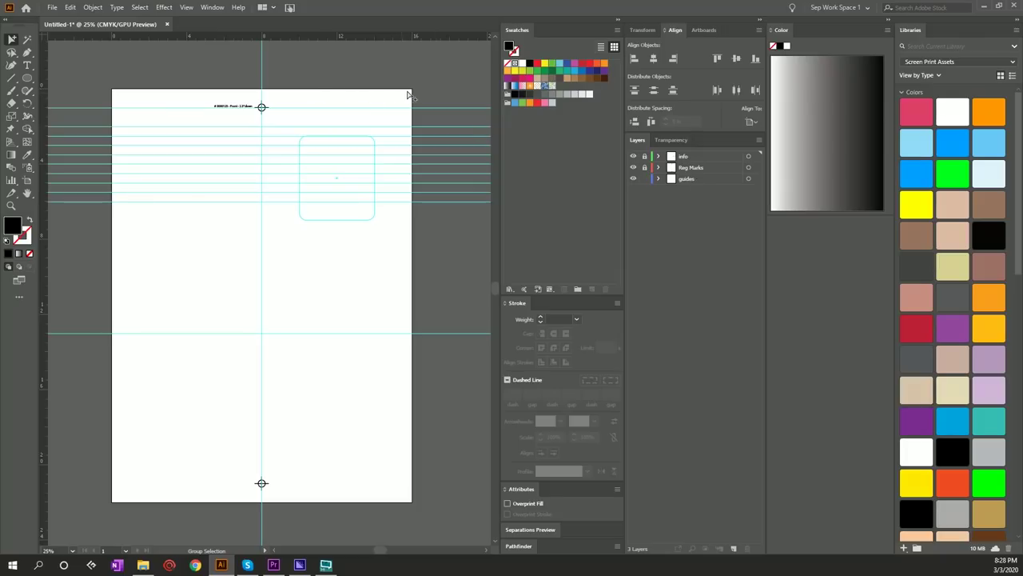
# Draw a rounded rectangle covering the whole artboard on the guides layer, increasing its corner radius while drawing.
pyautogui.click(27, 77)
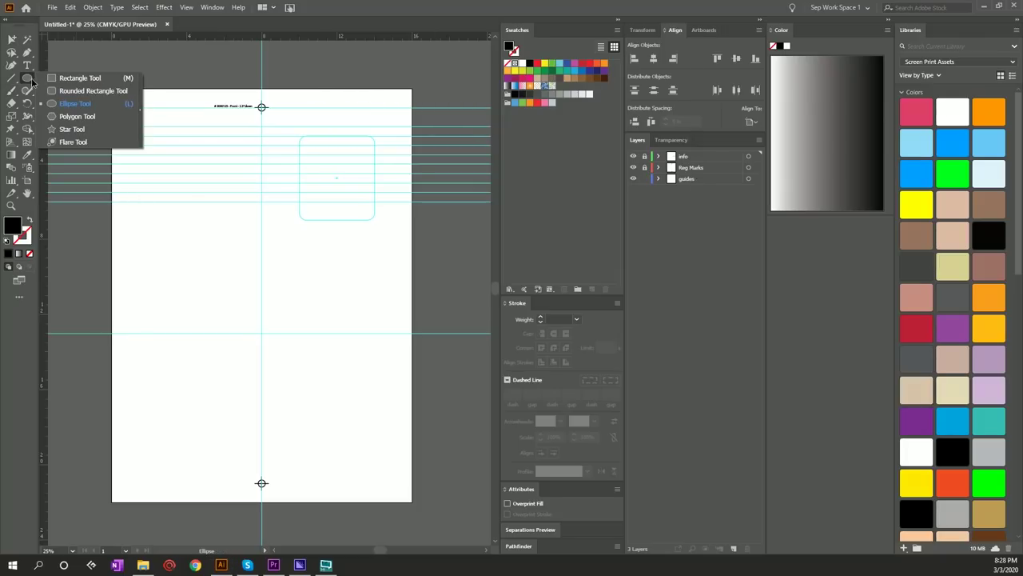
pyautogui.click(59, 91)
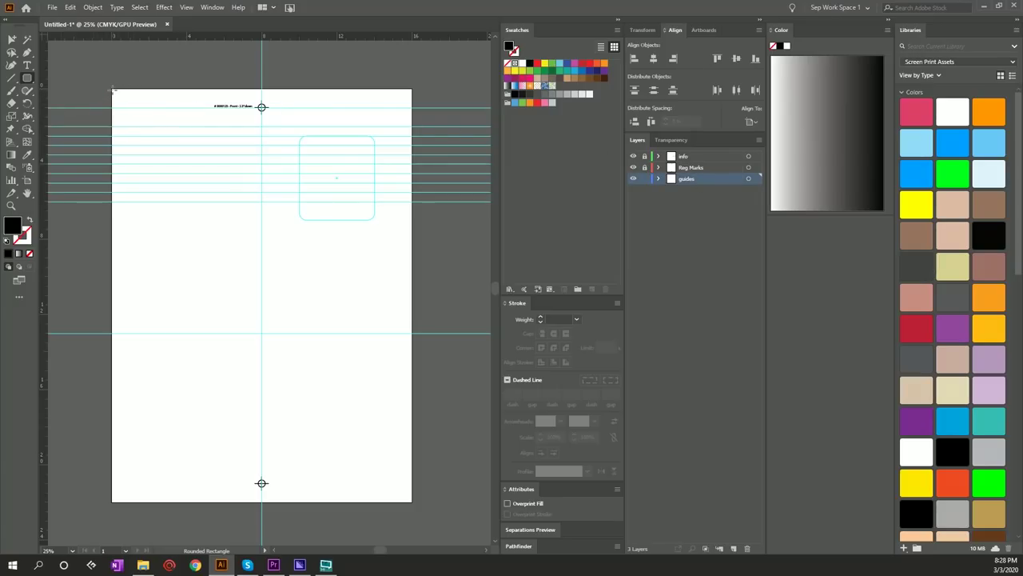
pyautogui.moveTo(112, 89); pyautogui.dragTo(409, 502)
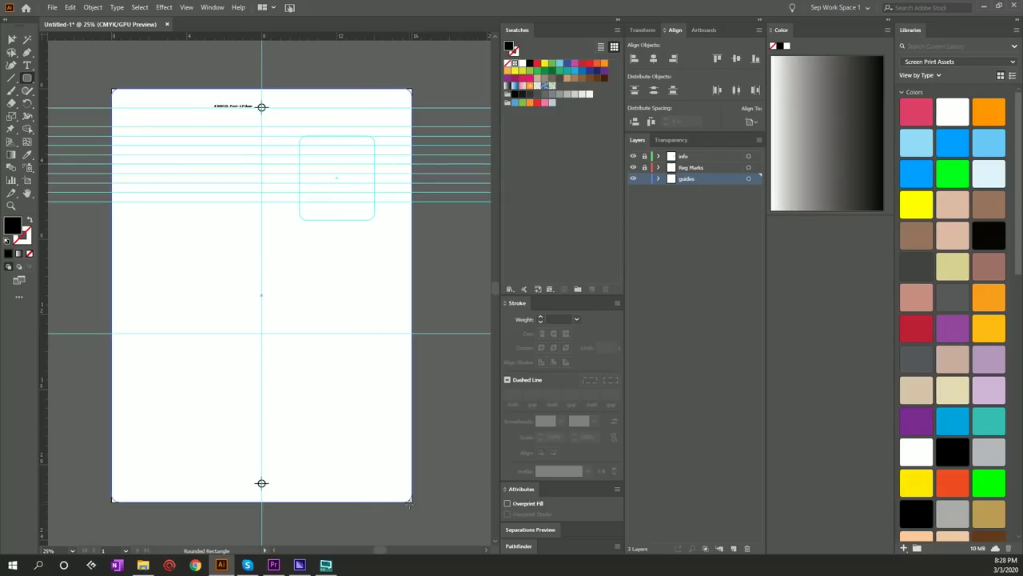
pyautogui.press('Up')
pyautogui.press('Up')
pyautogui.press('Up')
pyautogui.press('Up')
pyautogui.moveTo(409, 502); pyautogui.dragTo(409, 502)
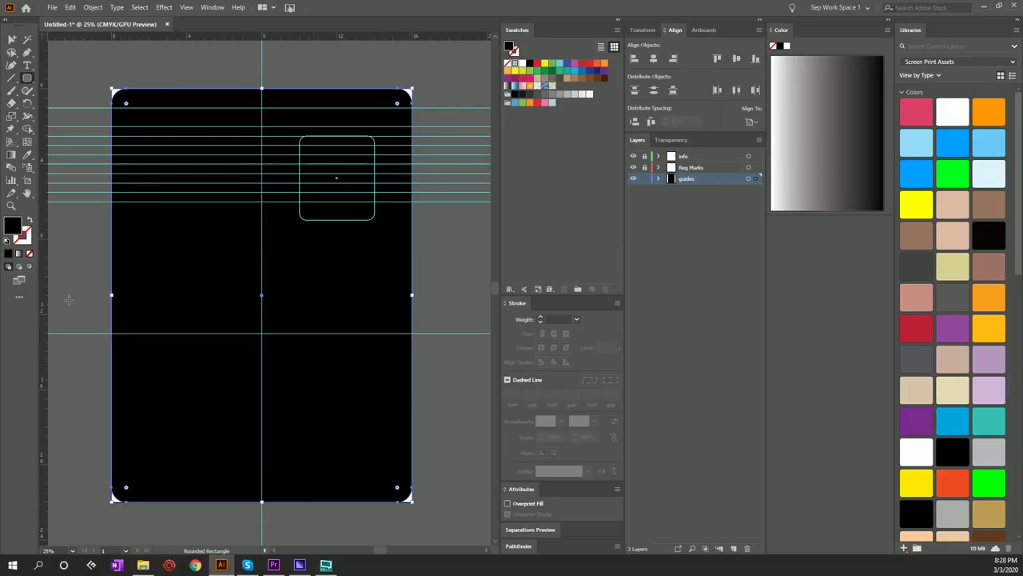
# Swap the rounded rectangle's fill and stroke so it has no fill and a black outline, and deselect it.
pyautogui.click(29, 221)
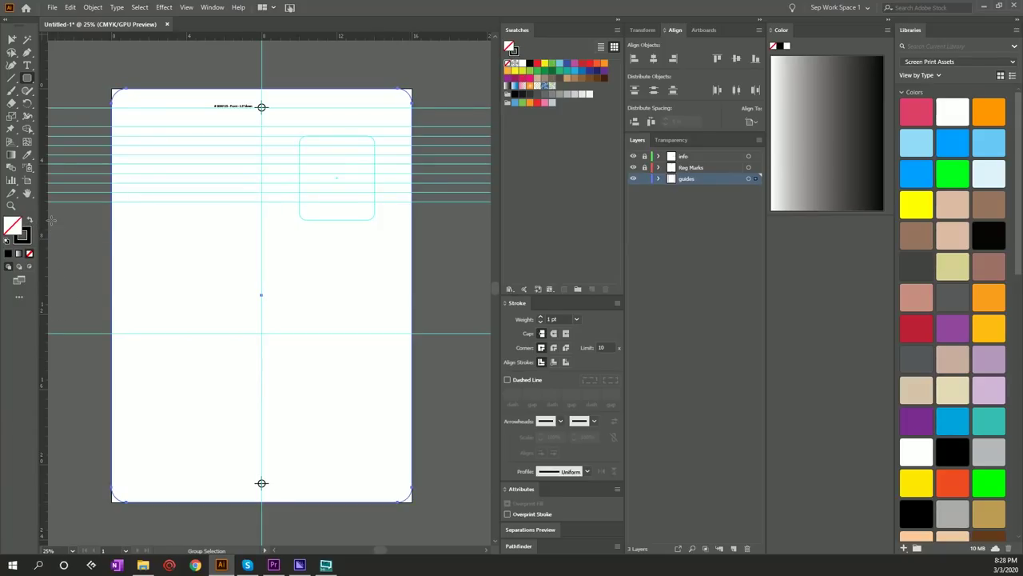
pyautogui.press('v')
pyautogui.click(119, 76)
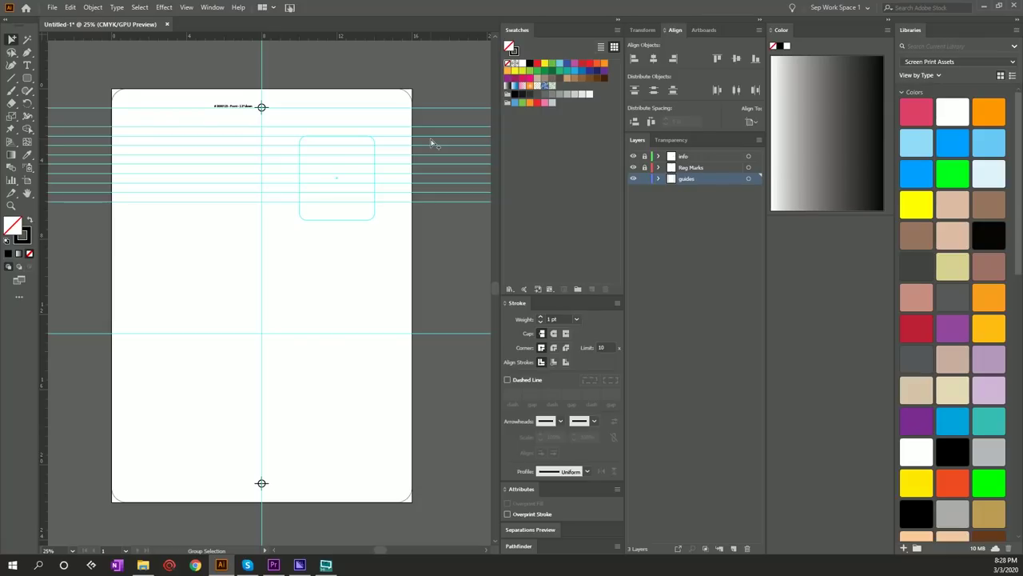
# Hide the Color panel and open the options of Artboard 1.
pyautogui.click(704, 30)
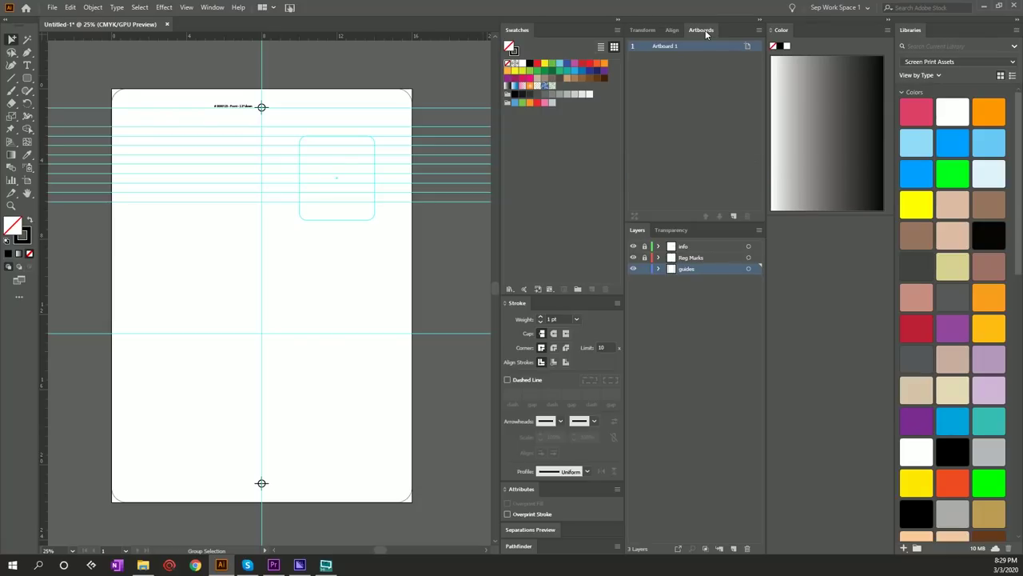
pyautogui.press('F6')
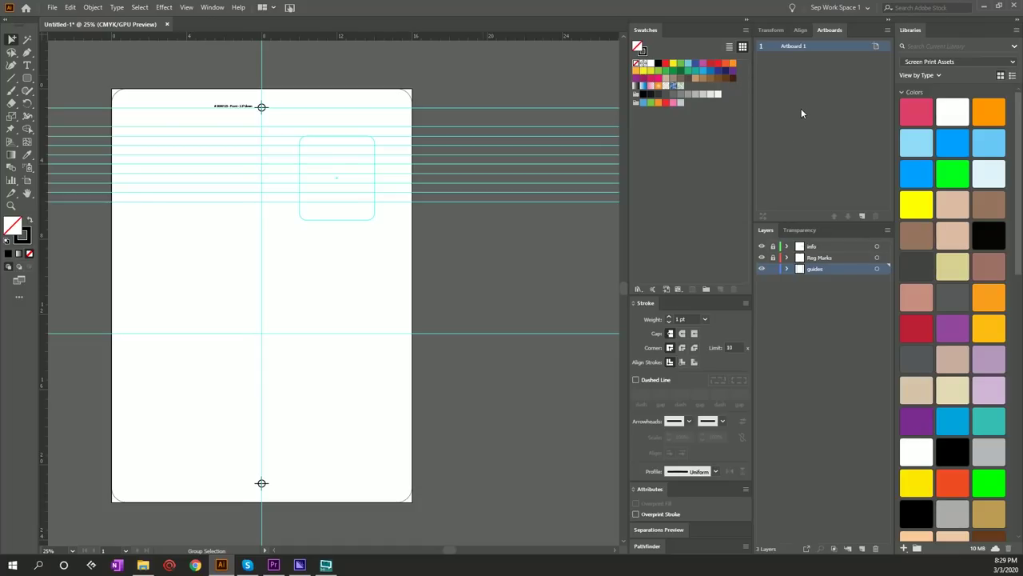
pyautogui.click(222, 8)
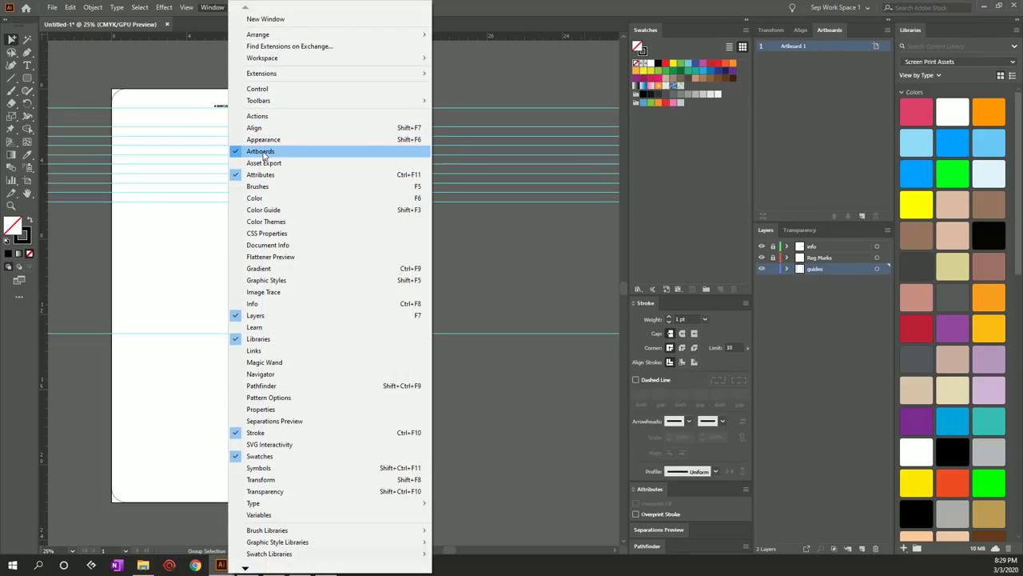
pyautogui.click(850, 57)
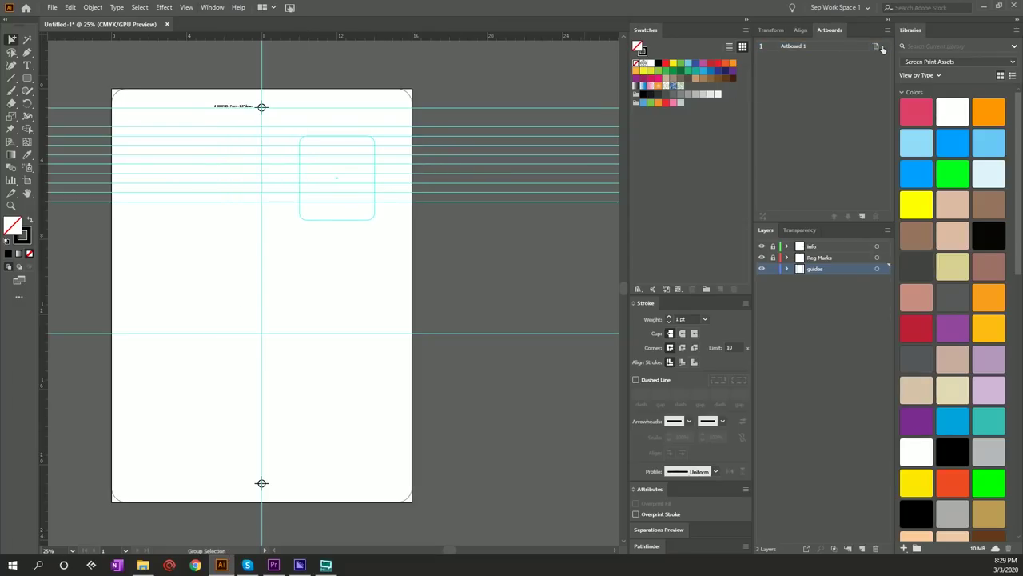
pyautogui.click(876, 47)
pyautogui.click(876, 48)
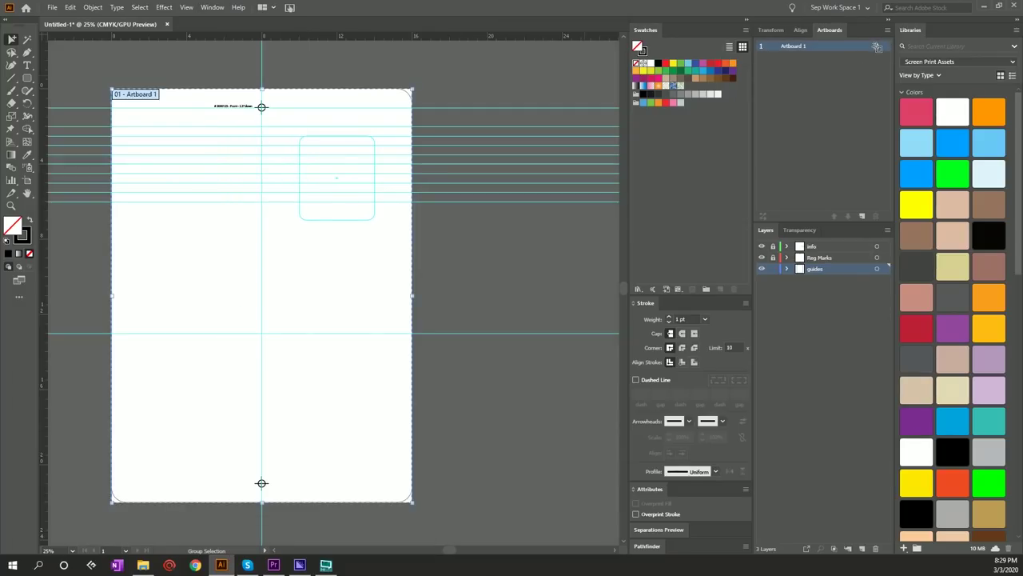
# Set the artboard to 17 in wide and 23 in high.
pyautogui.doubleClick(694, 128)
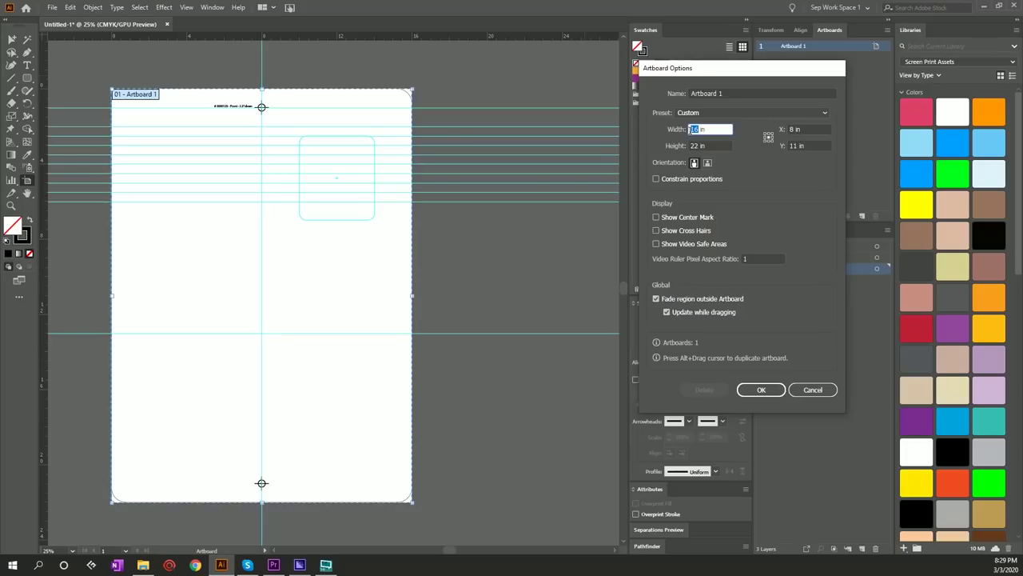
pyautogui.write('17')
pyautogui.click(693, 146)
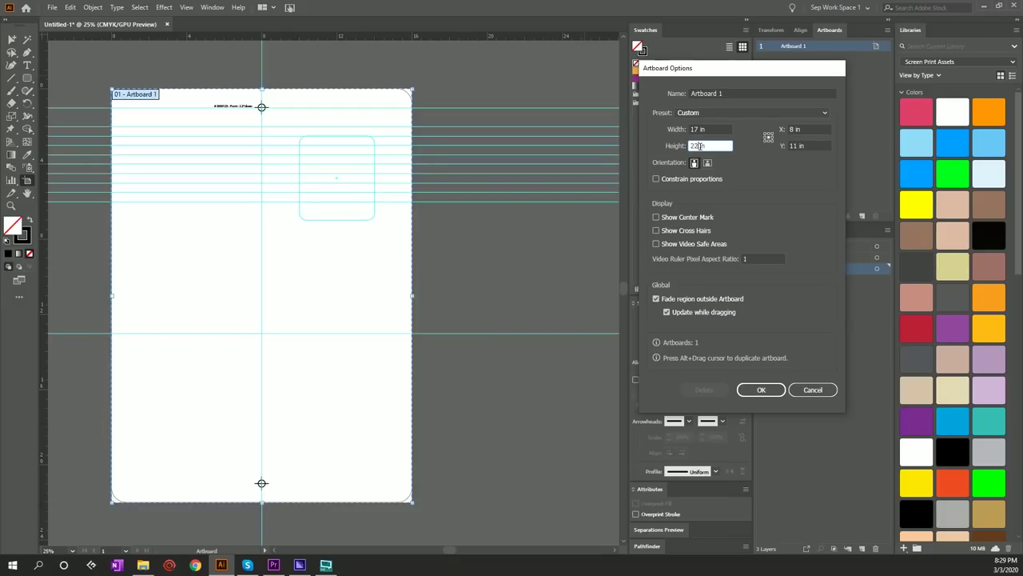
pyautogui.press('BackSpace')
pyautogui.press('BackSpace')
pyautogui.press('BackSpace')
pyautogui.press('BackSpace')
pyautogui.write('3')
pyautogui.press('Return')
pyautogui.press('Escape')
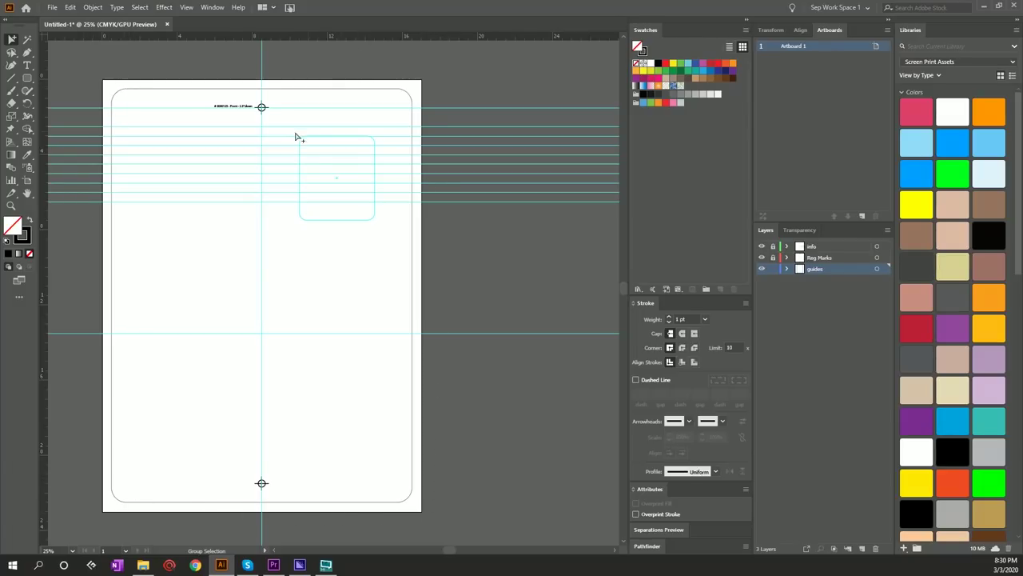
# Convert the large rounded rectangle inside the artboard's edge into a guide.
pyautogui.click(202, 93)
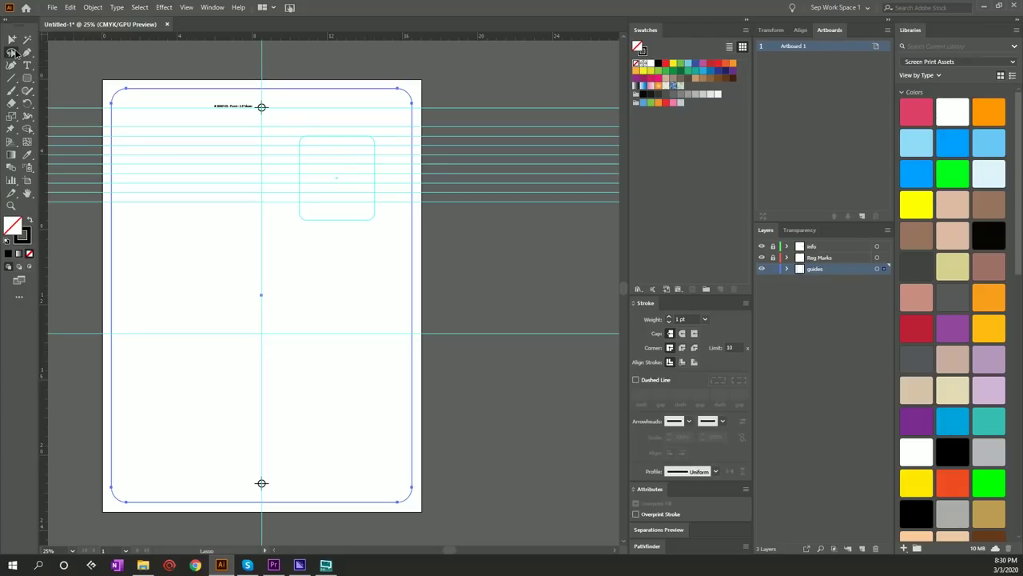
pyautogui.click(12, 52)
pyautogui.click(36, 62)
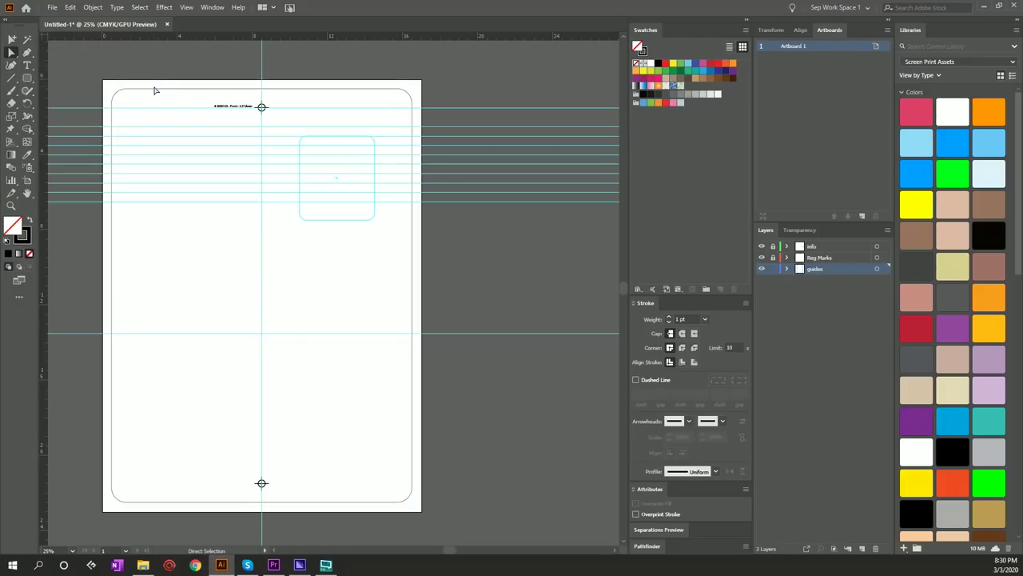
pyautogui.rightClick(155, 91)
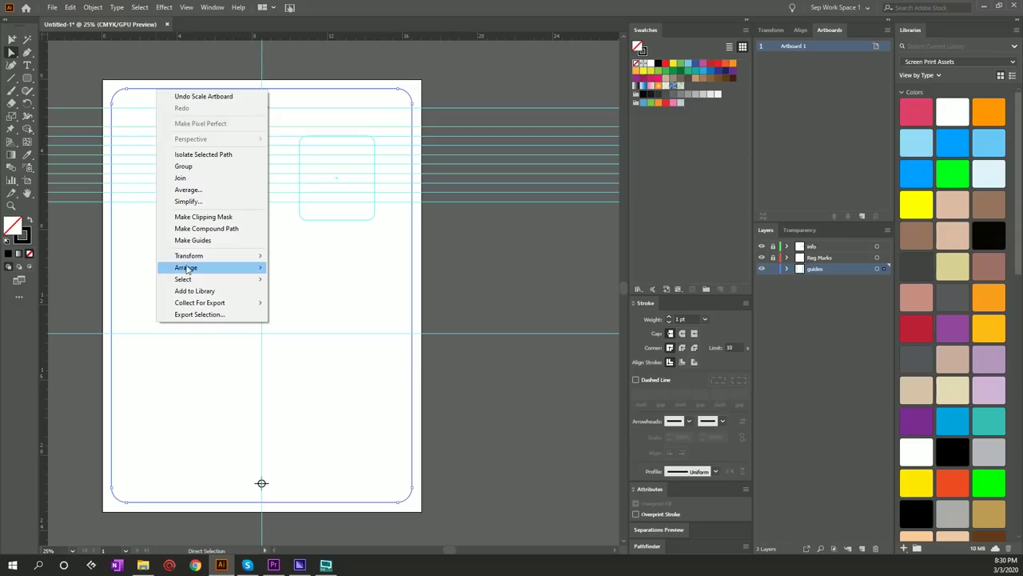
pyautogui.click(192, 240)
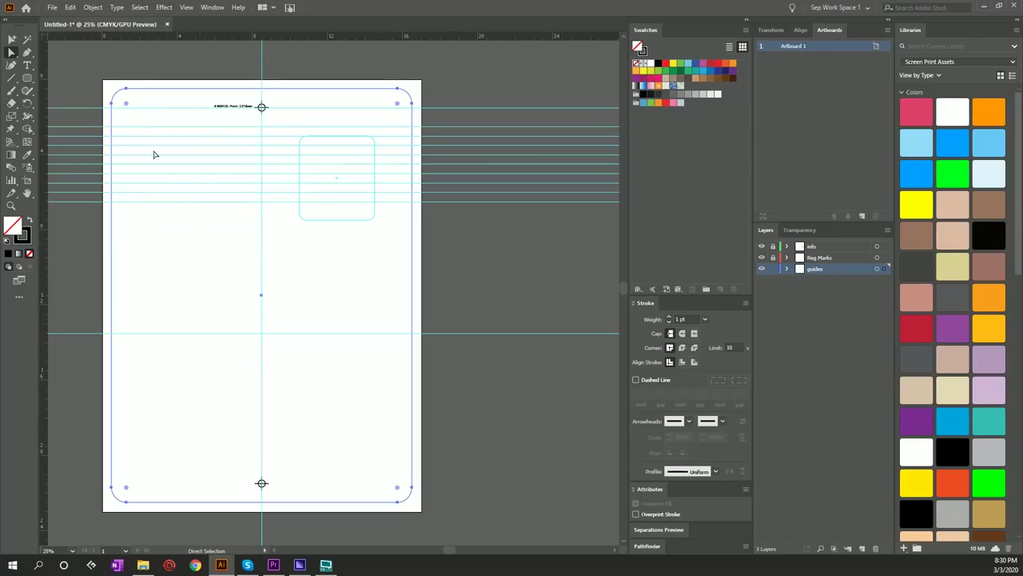
pyautogui.click(11, 52)
pyautogui.click(60, 60)
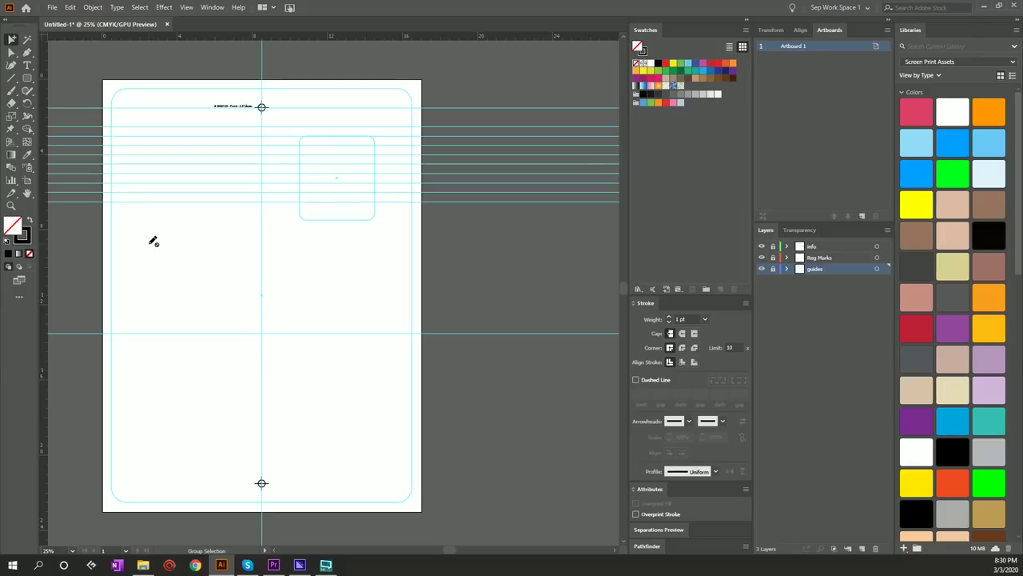
# Group all rectangles and guides in the guides layer and lock the group.
pyautogui.click(787, 268)
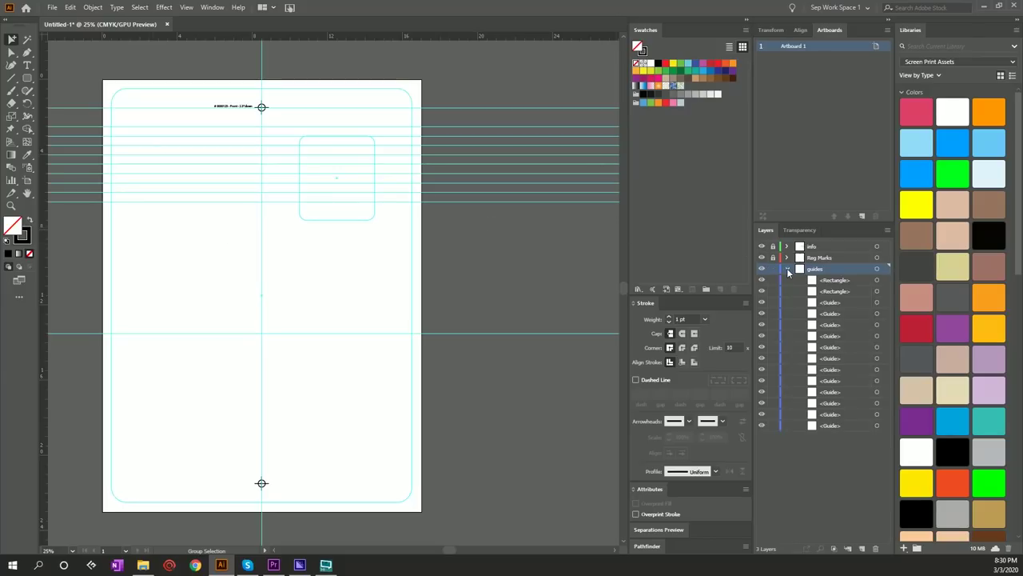
pyautogui.click(834, 280)
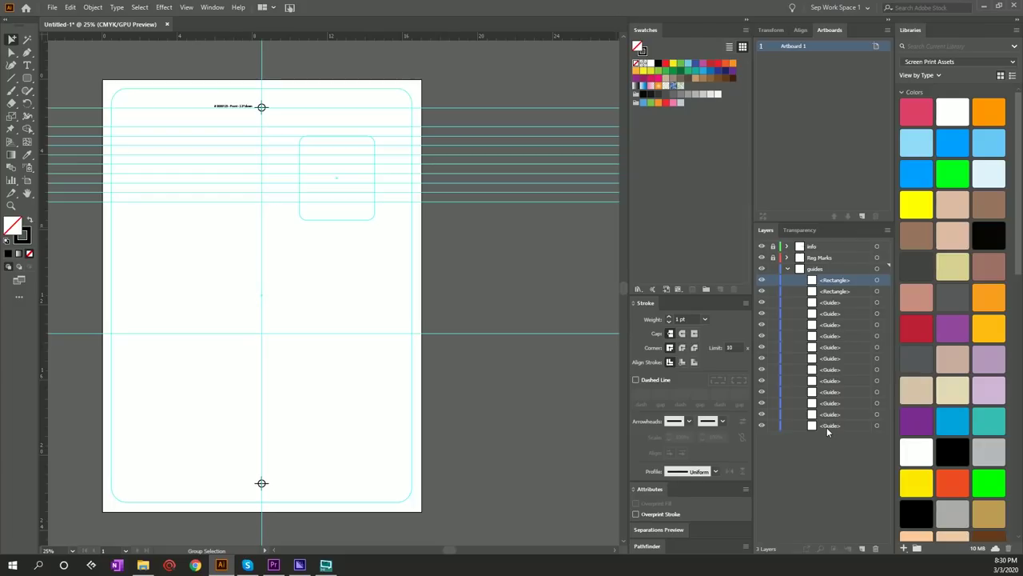
pyautogui.keyDown('shift'); pyautogui.click(827, 426); pyautogui.keyUp('shift')
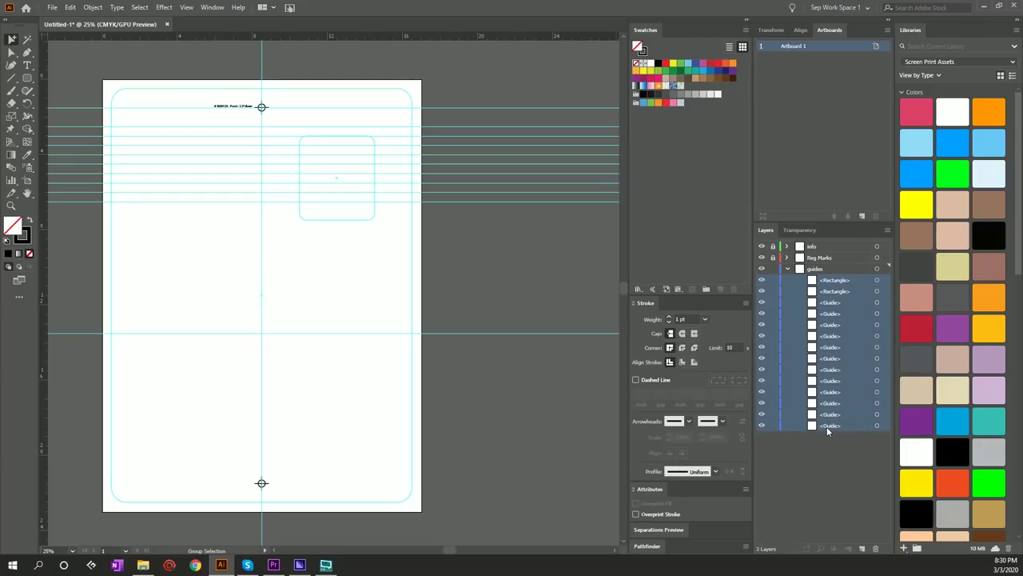
pyautogui.hotkey('ctrl', 'g')
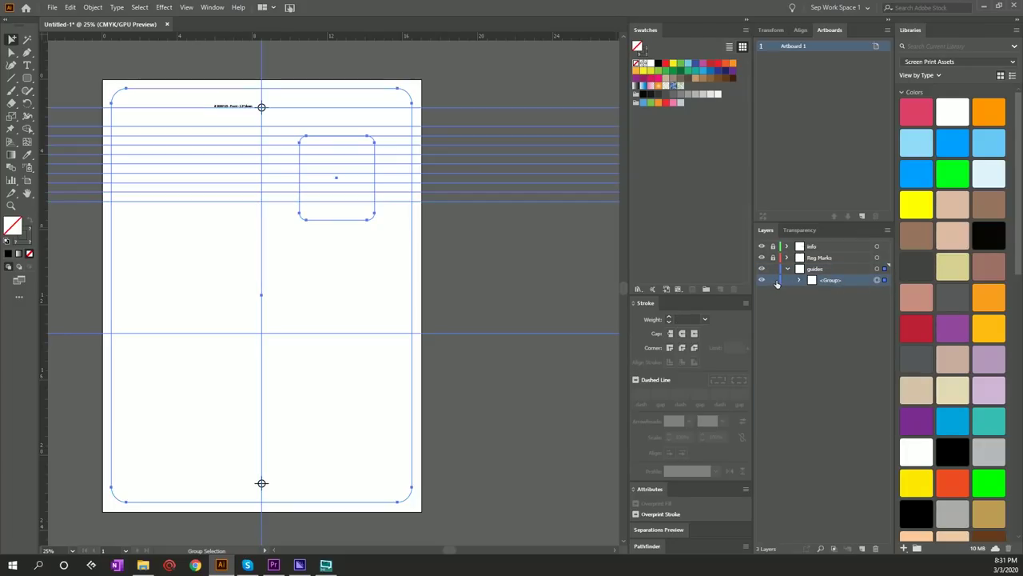
pyautogui.click(773, 280)
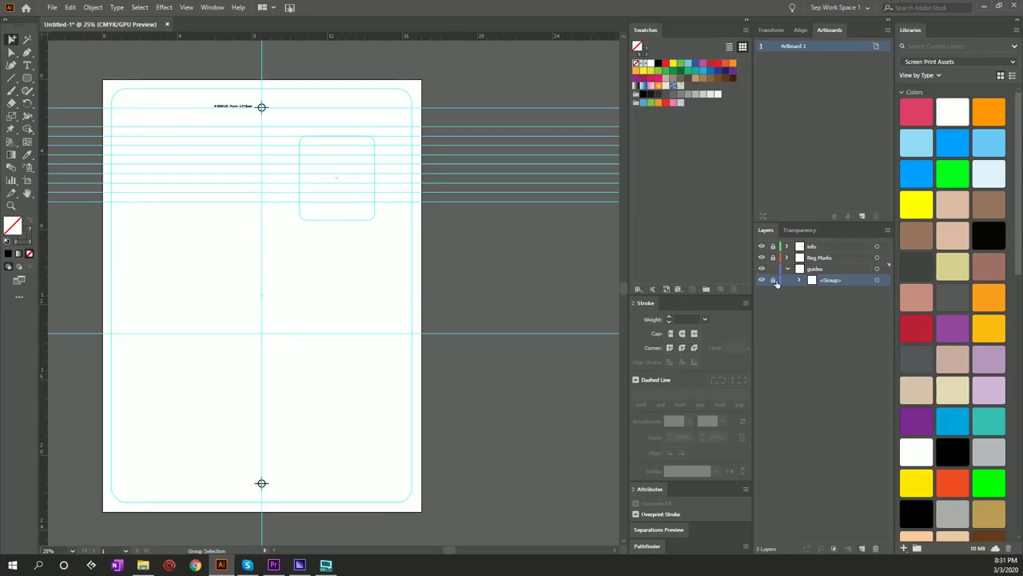
# Create a sublayer in the guides layer and add the text label 2" outside the artboard, on the first guide below the top registration mark.
pyautogui.click(862, 548)
pyautogui.moveTo(832, 270); pyautogui.dragTo(834, 283)
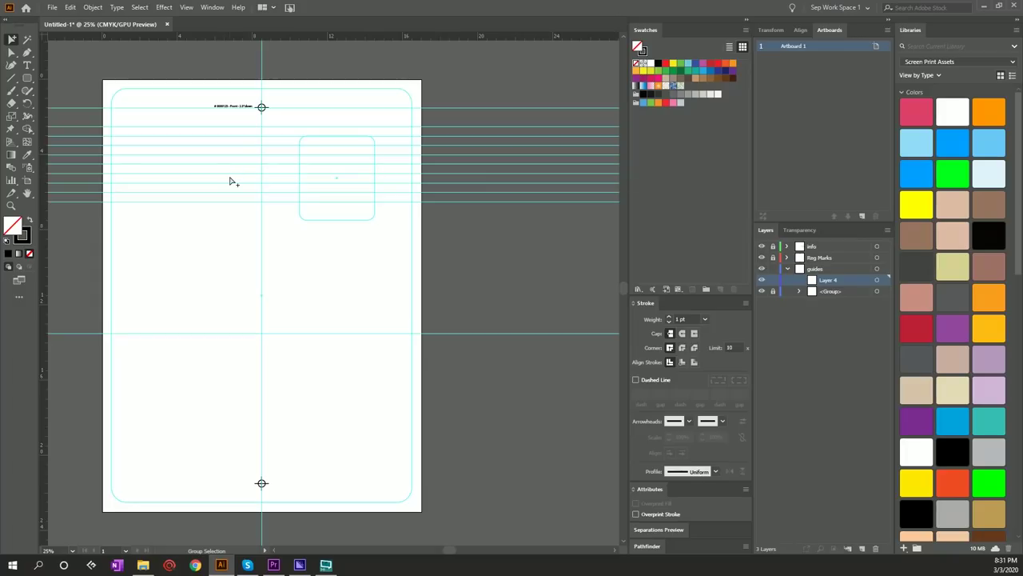
pyautogui.click(27, 65)
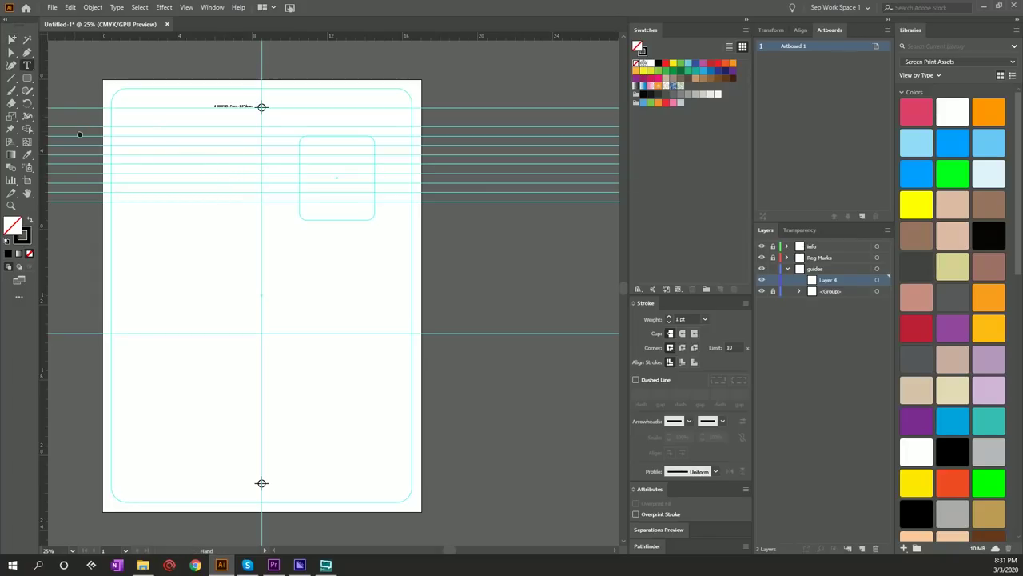
pyautogui.moveTo(80, 135); pyautogui.dragTo(189, 141)
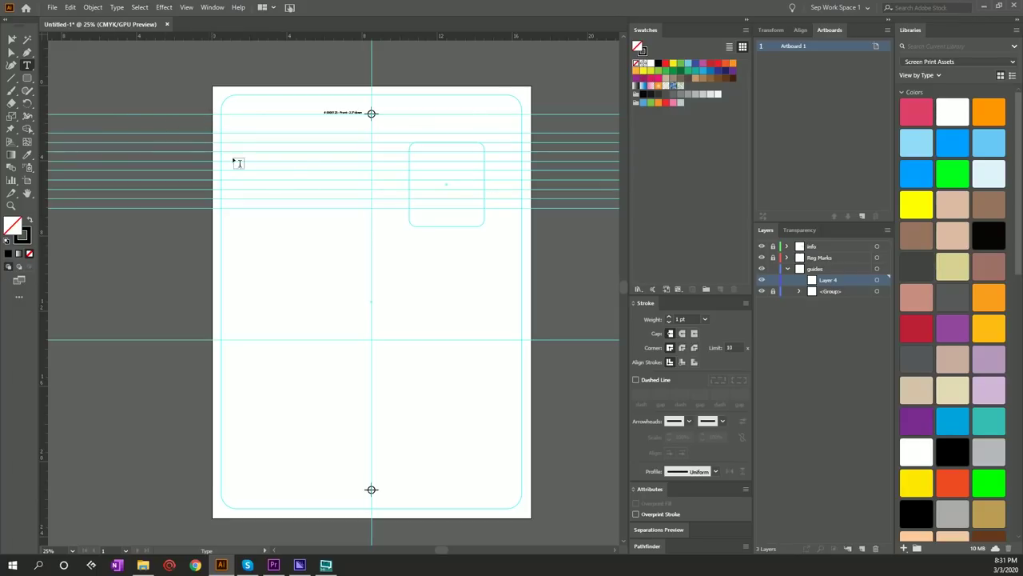
pyautogui.scroll(2, 231, 128)
pyautogui.moveTo(160, 141); pyautogui.dragTo(196, 167)
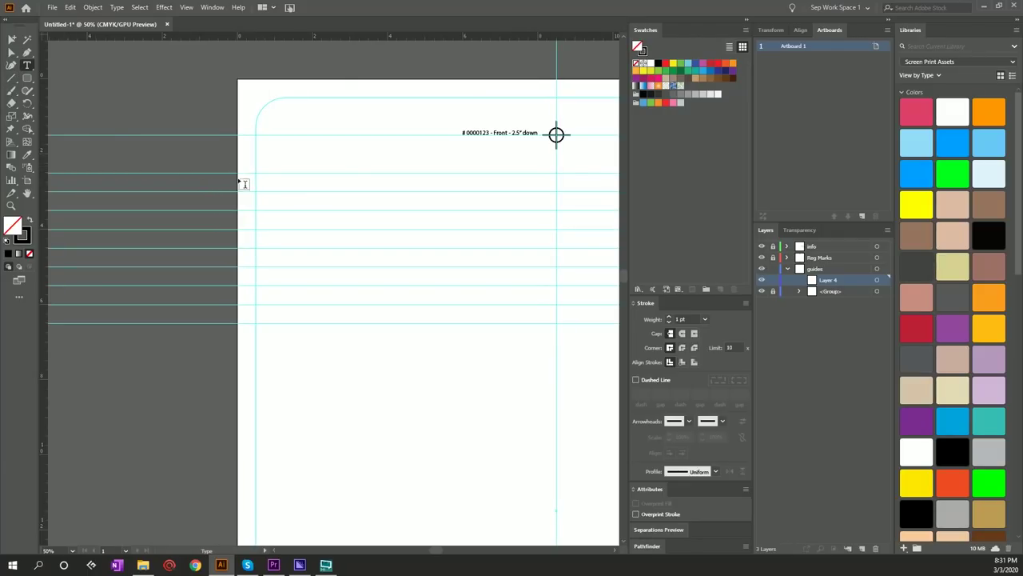
pyautogui.moveTo(238, 172); pyautogui.dragTo(147, 163)
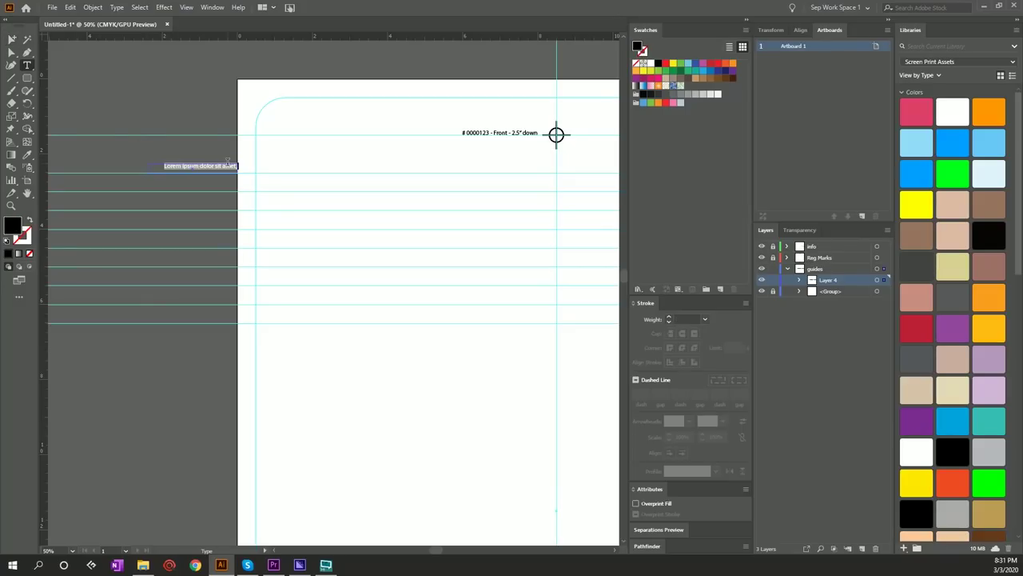
pyautogui.press('BackSpace')
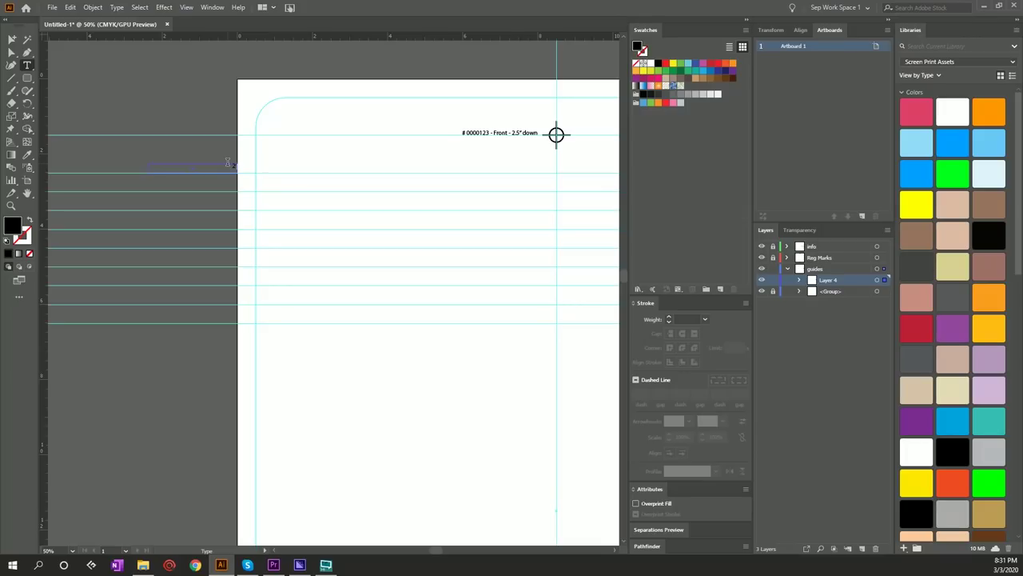
# Adjust the 2" label's font size and move the label slightly away from the artboard's edge.
pyautogui.click(9, 38)
pyautogui.click(212, 7)
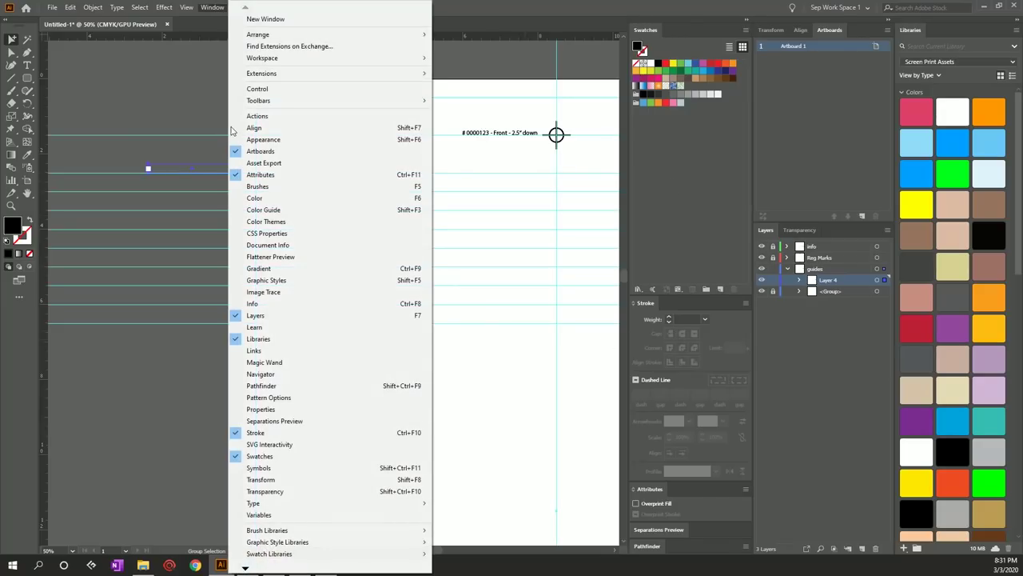
pyautogui.moveTo(363, 508)
pyautogui.click(461, 433)
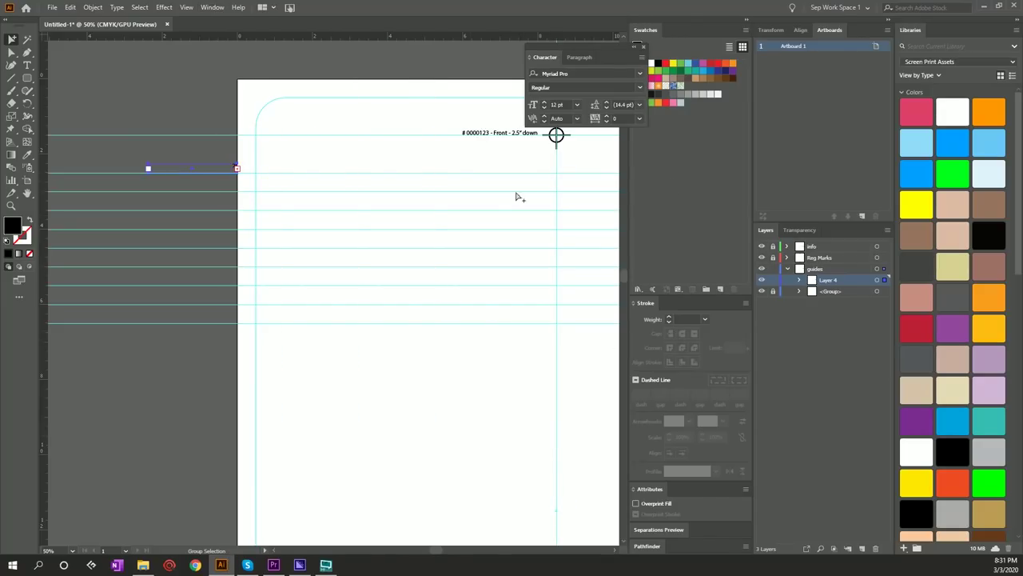
pyautogui.click(544, 108)
pyautogui.click(545, 102)
pyautogui.click(642, 50)
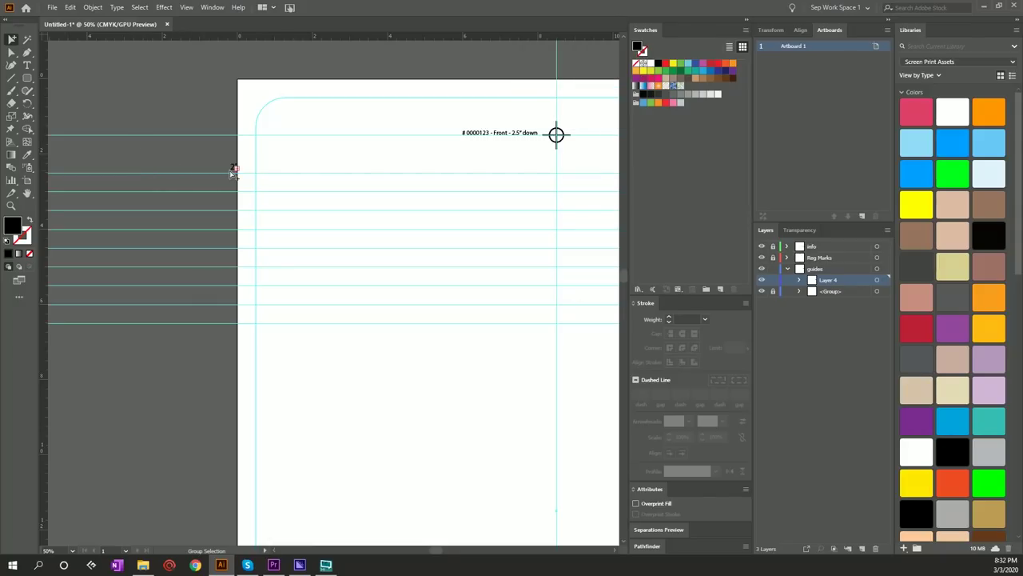
pyautogui.moveTo(234, 172); pyautogui.dragTo(220, 168)
pyautogui.scroll(2, 222, 169)
pyautogui.moveTo(221, 177); pyautogui.dragTo(217, 203)
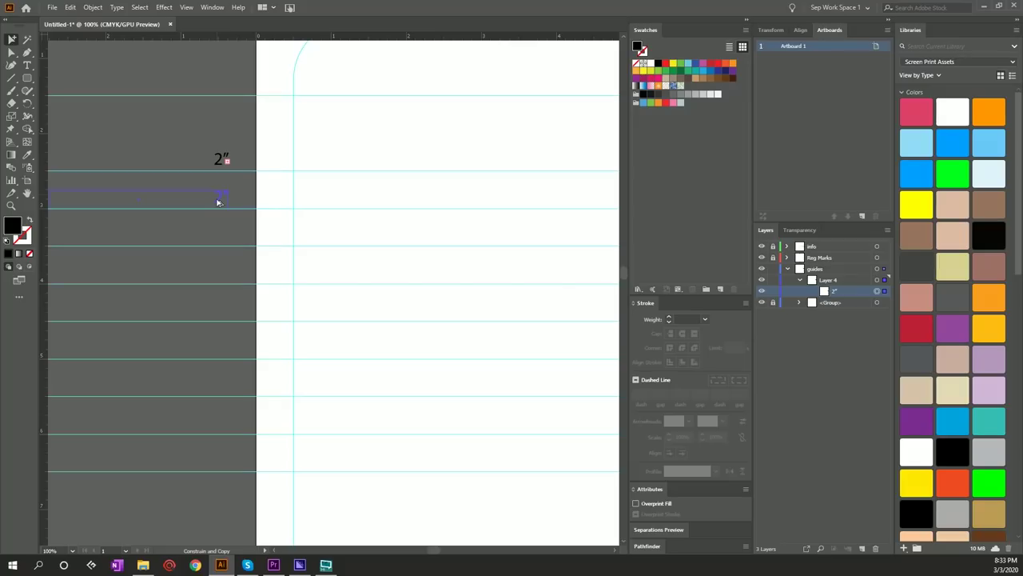
pyautogui.moveTo(218, 202); pyautogui.dragTo(216, 200)
pyautogui.hotkey('ctrl', 'z')
# Copy the 2" label down onto every second guide line, making four evenly spaced copies.
pyautogui.moveTo(222, 162); pyautogui.dragTo(216, 240)
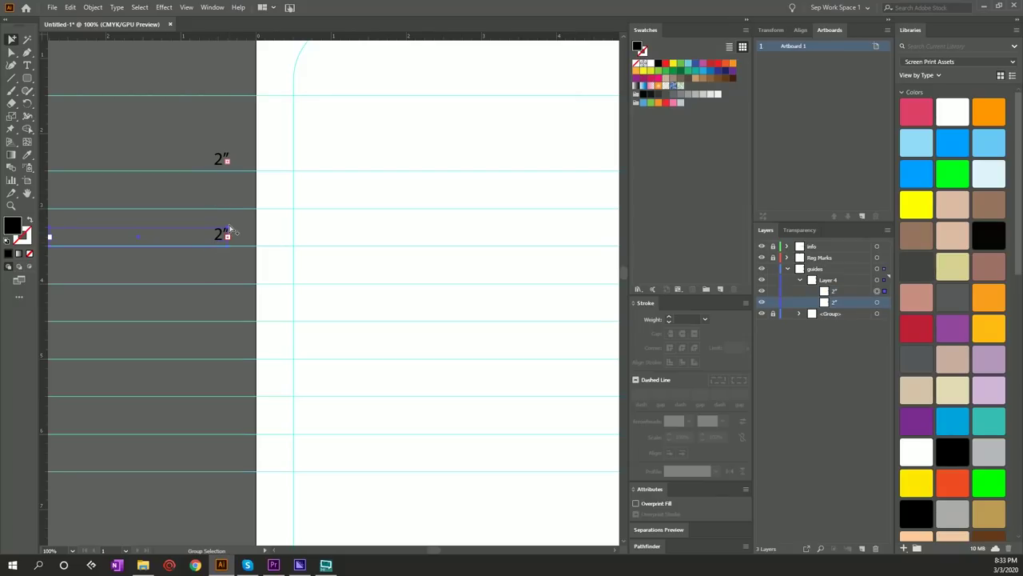
pyautogui.hotkey('ctrl', 'd')
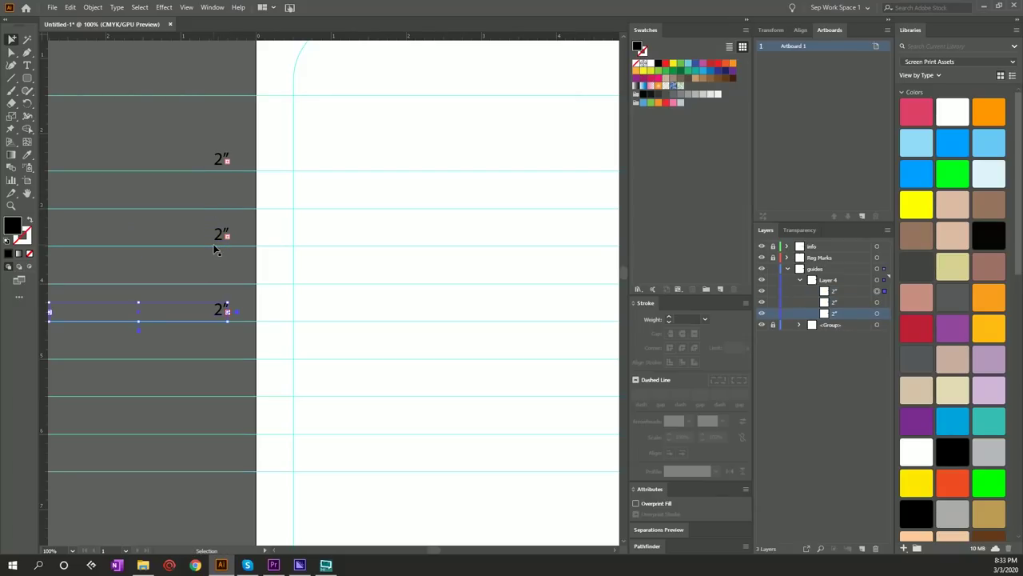
pyautogui.hotkey('ctrl', 'd')
pyautogui.hotkey('ctrl', 'd')
# Change the four copied labels, from upper to lower, to 3", 4", 5" and 6".
pyautogui.press('t')
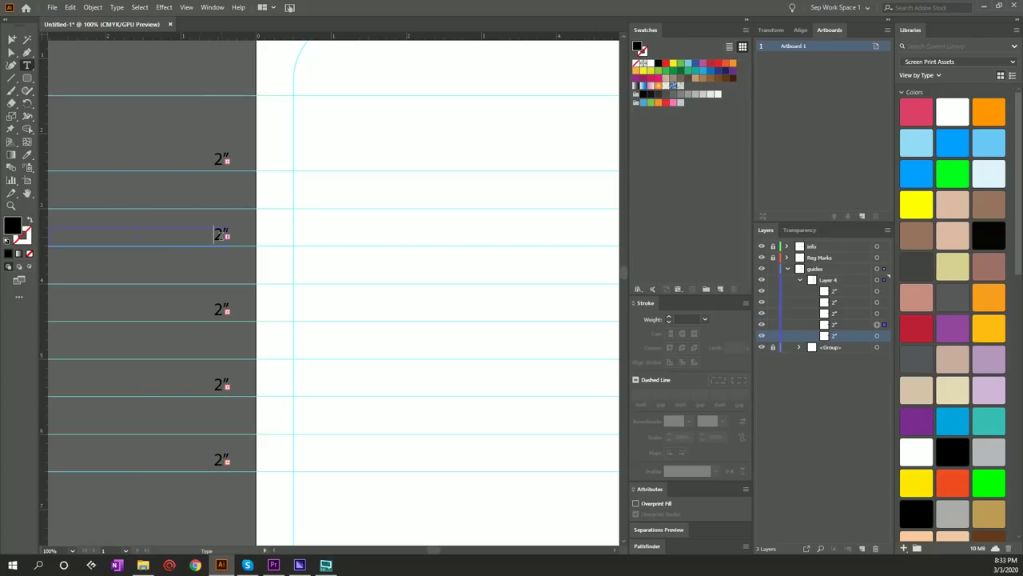
pyautogui.doubleClick(218, 233)
pyautogui.write('3')
pyautogui.click(219, 309)
pyautogui.doubleClick(219, 385)
pyautogui.write('5')
pyautogui.doubleClick(220, 461)
pyautogui.write('6')
pyautogui.click(12, 40)
pyautogui.hotkey('ctrl', '-')
pyautogui.hotkey('ctrl', '-')
pyautogui.moveTo(205, 279); pyautogui.dragTo(151, 98)
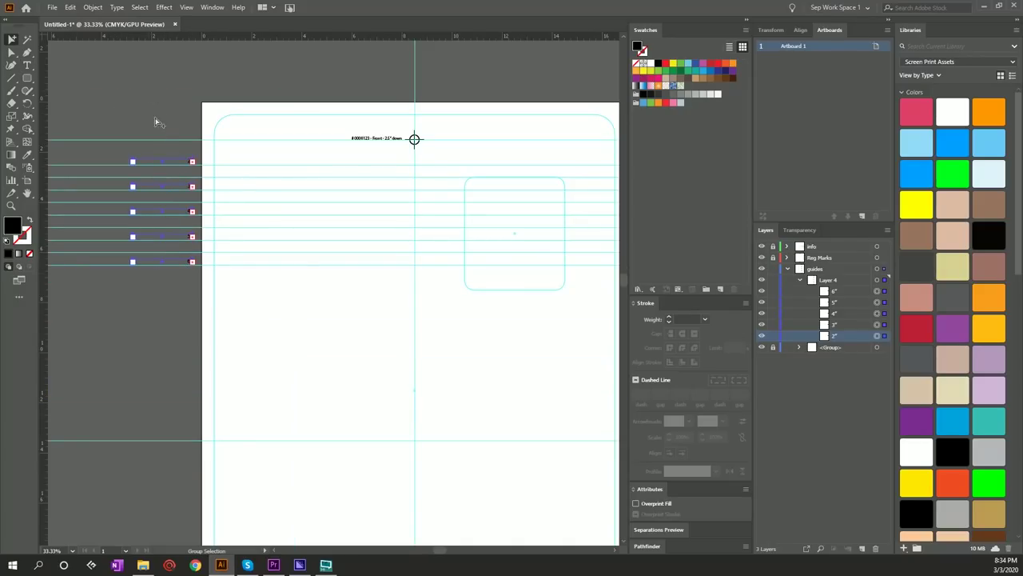
pyautogui.click(277, 222)
pyautogui.hotkey('ctrl', '-')
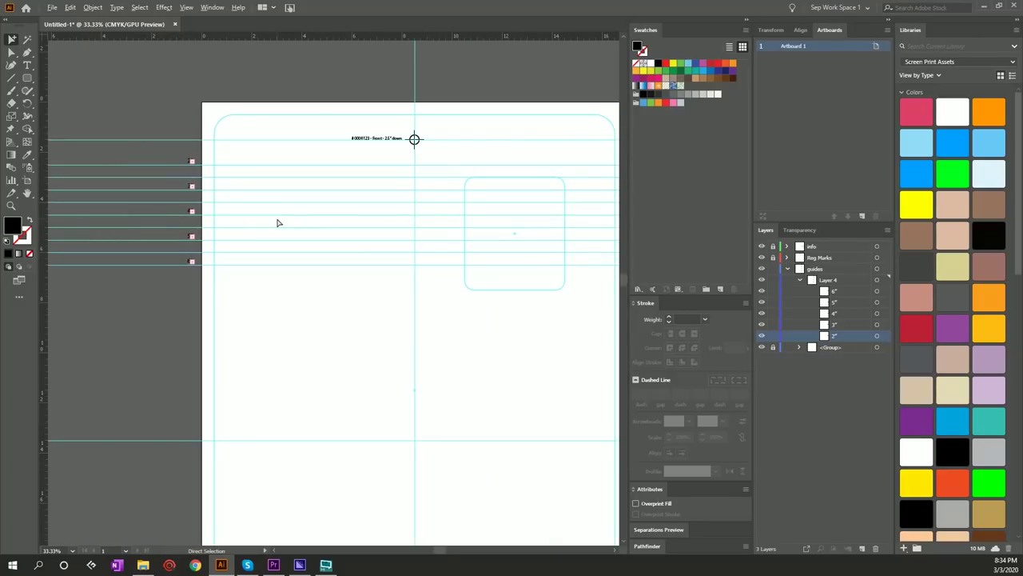
# Copy the 6" label down onto the separate lower guide, keeping it outside the artboard.
pyautogui.hotkey('ctrl', '+')
pyautogui.hotkey('ctrl', '+')
pyautogui.click(164, 166)
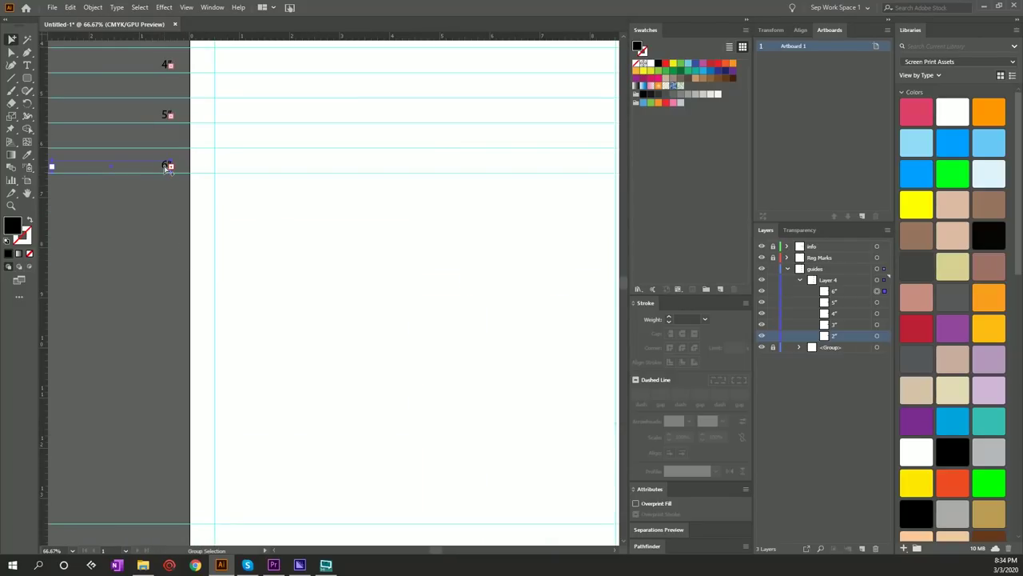
pyautogui.hotkey('ctrl', '+')
pyautogui.hotkey('ctrl', '+')
pyautogui.hotkey('ctrl', '+')
pyautogui.keyDown('alt'); pyautogui.moveTo(162, 151); pyautogui.dragTo(166, 261); pyautogui.keyUp('alt')
pyautogui.moveTo(159, 319); pyautogui.dragTo(168, 384)
pyautogui.hotkey('ctrl', '-')
pyautogui.hotkey('ctrl', '-')
pyautogui.hotkey('ctrl', '-')
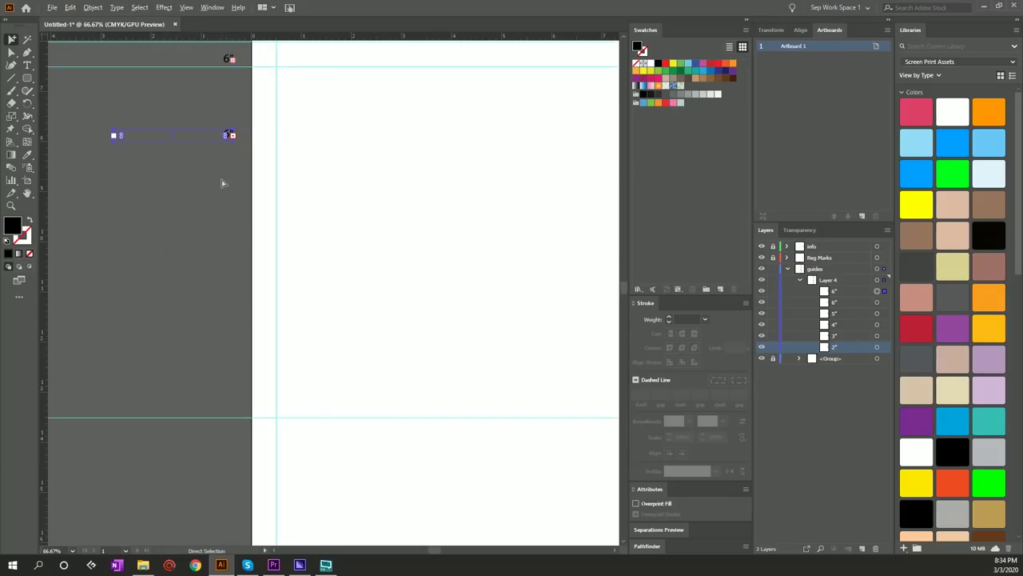
pyautogui.moveTo(224, 145); pyautogui.dragTo(214, 388)
pyautogui.hotkey('ctrl', '+')
pyautogui.hotkey('ctrl', '+')
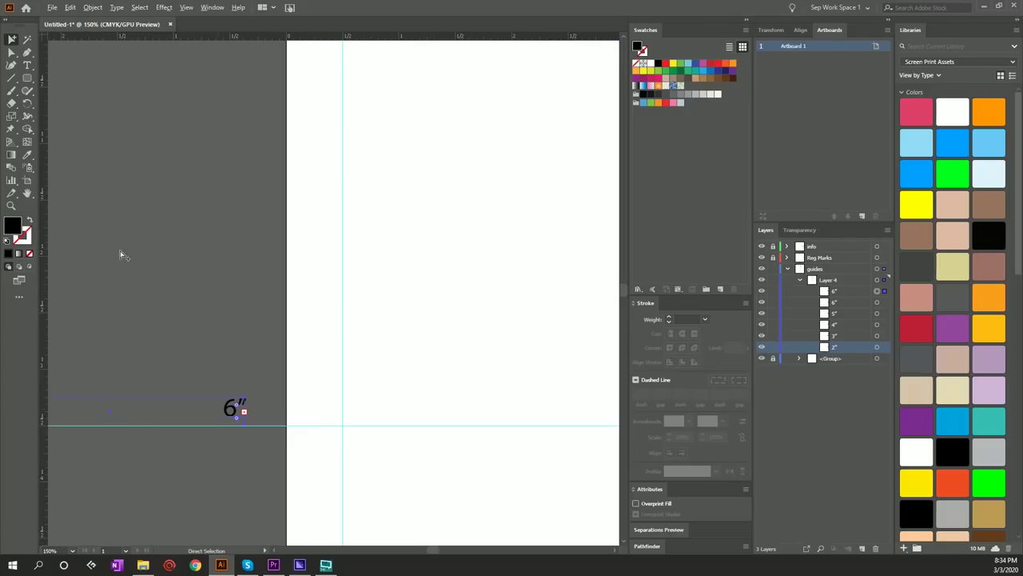
# Change the copied label on the lower guide to "Hood Pocket".
pyautogui.click(26, 66)
pyautogui.doubleClick(234, 409)
pyautogui.write('Hood Pocket')
pyautogui.press('Escape')
pyautogui.scroll(-1, 242, 226)
pyautogui.scroll(-3, 242, 226)
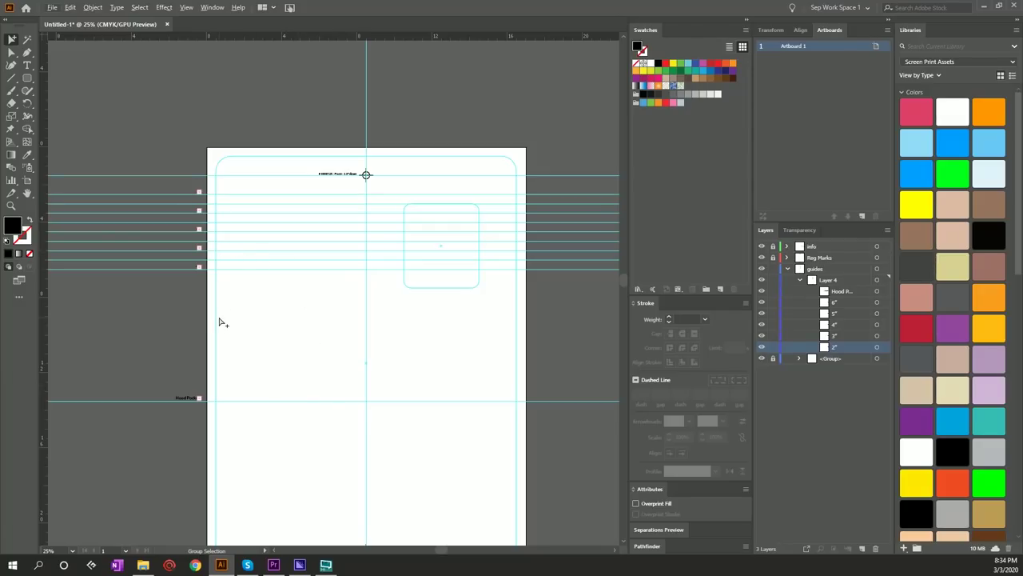
pyautogui.scroll(2, 198, 324)
pyautogui.scroll(-1, 203, 322)
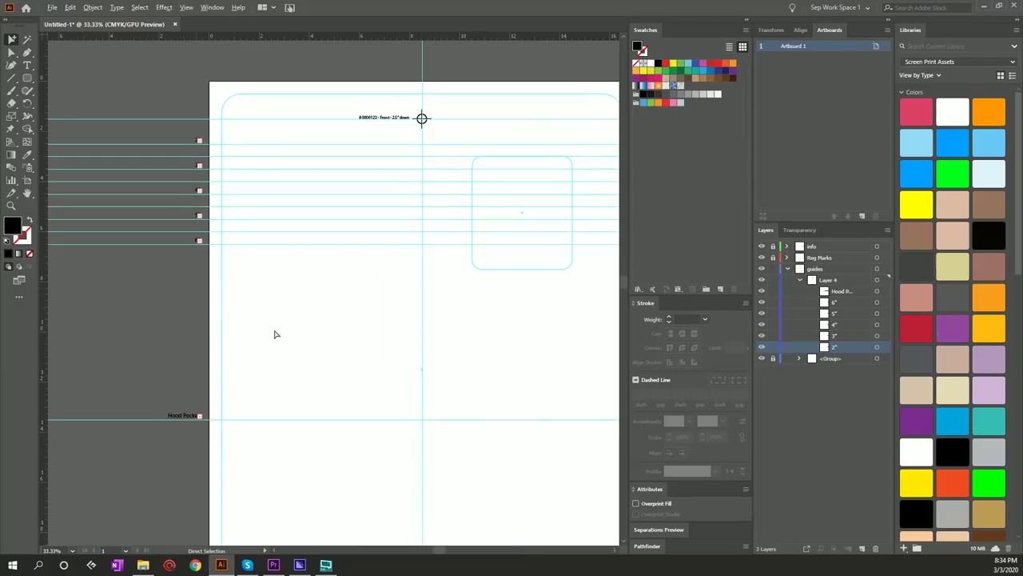
# Group all the guide labels in the guides sublayer, then collapse and lock the guides layer.
pyautogui.click(839, 292)
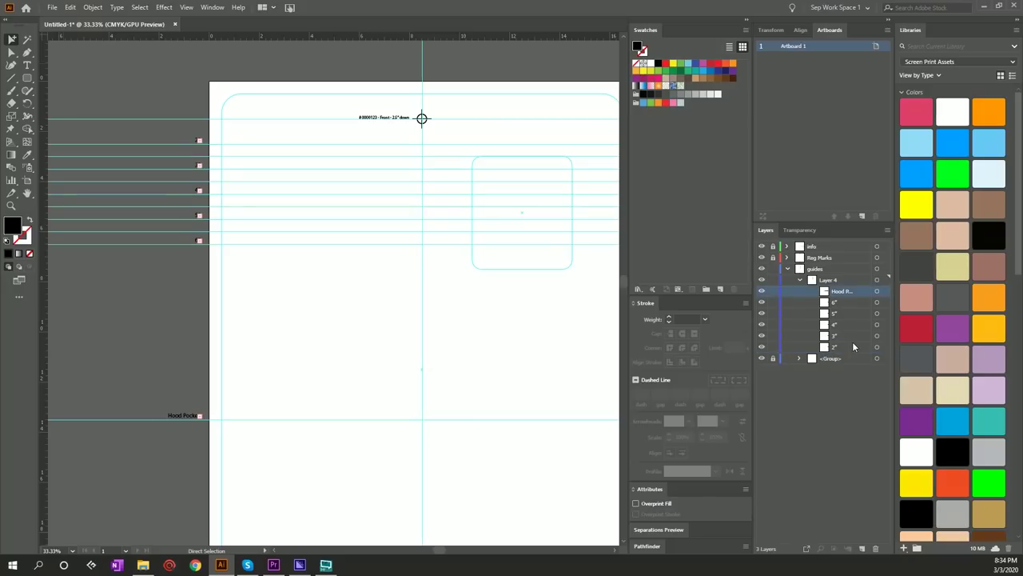
pyautogui.keyDown('shift'); pyautogui.click(853, 346); pyautogui.keyUp('shift')
pyautogui.hotkey('ctrl', 'a')
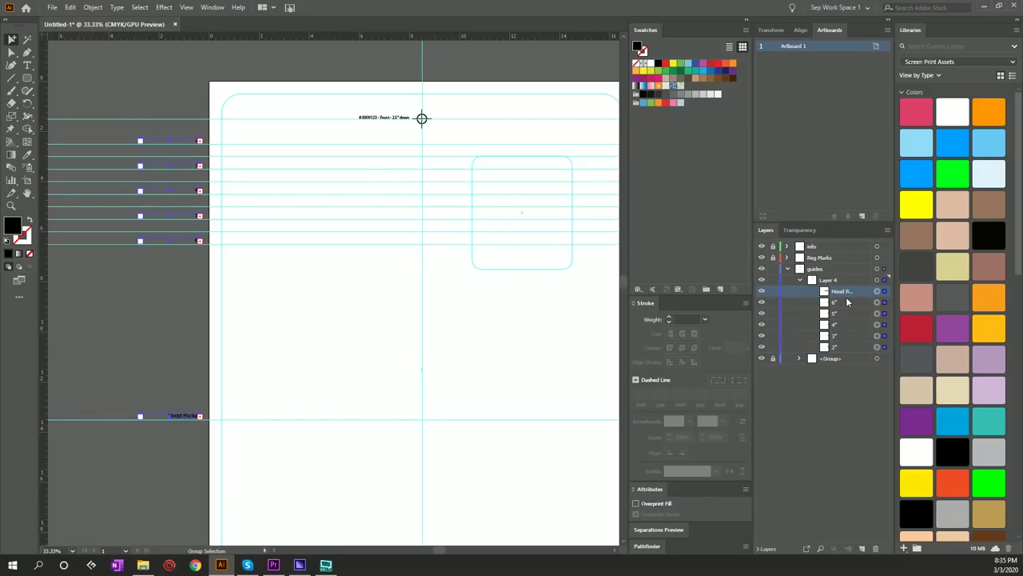
pyautogui.hotkey('ctrl', 'g')
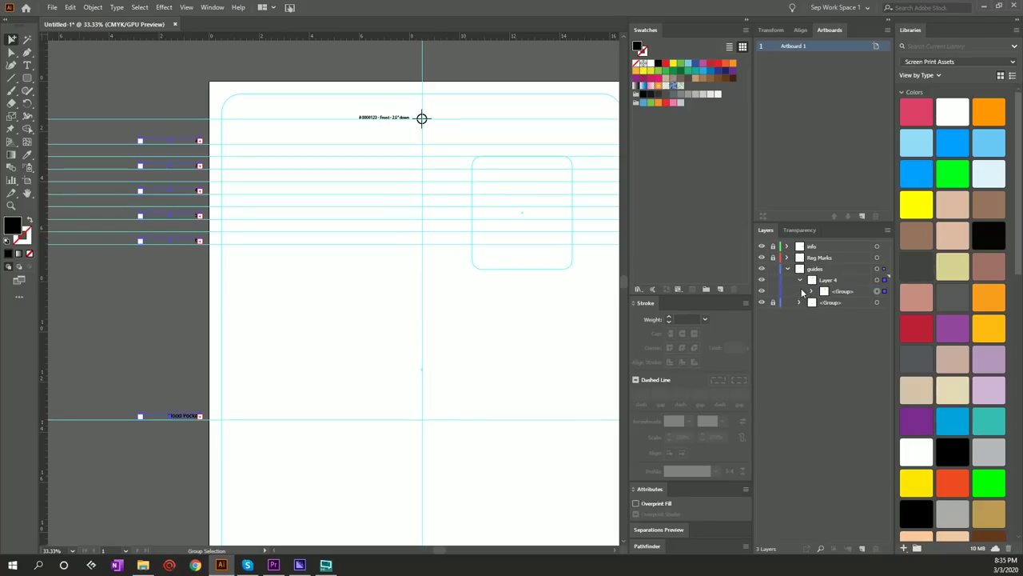
pyautogui.click(788, 269)
pyautogui.hotkey('ctrl', '0')
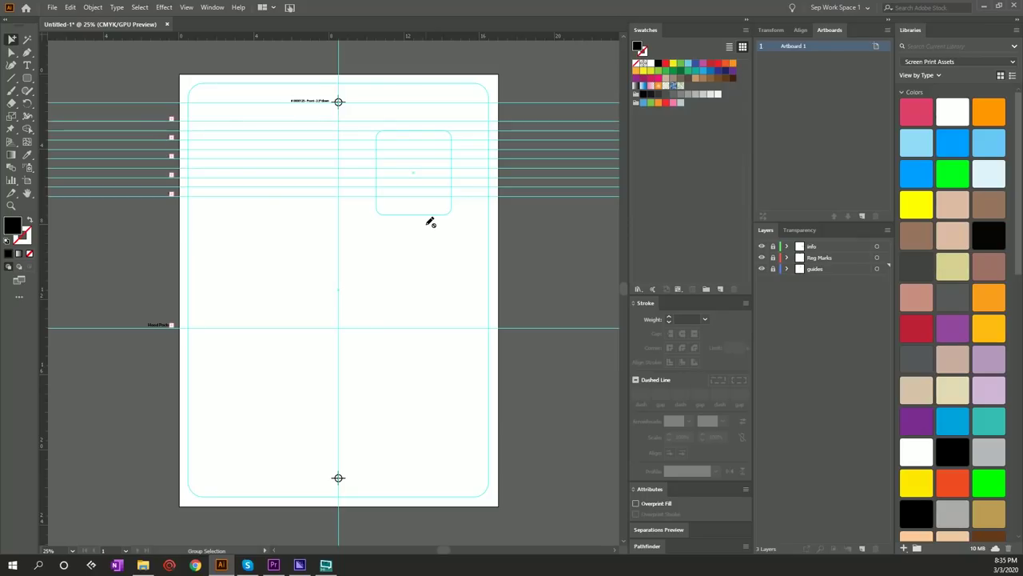
pyautogui.scroll(1, 334, 152)
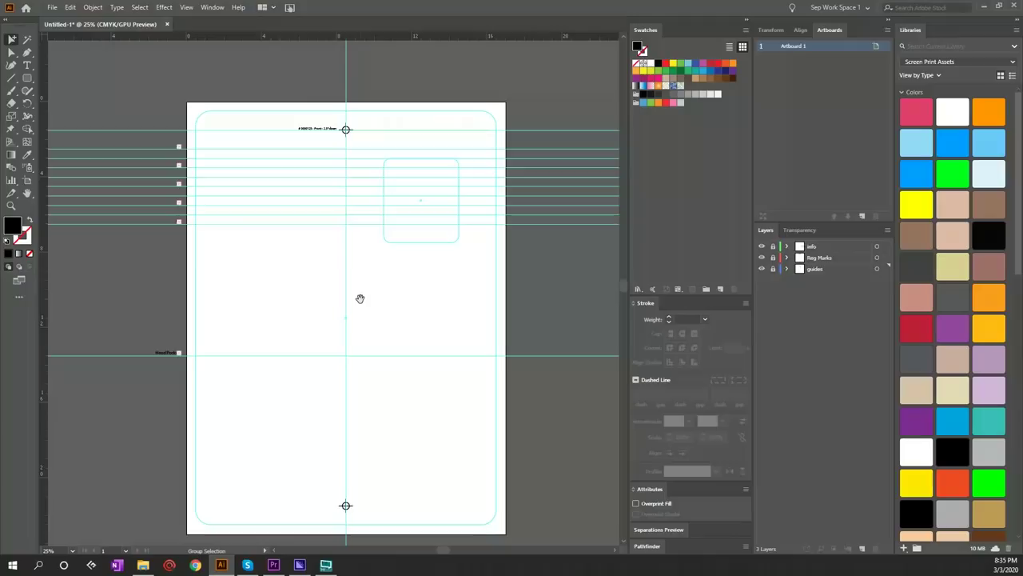
pyautogui.scroll(-1, 359, 297)
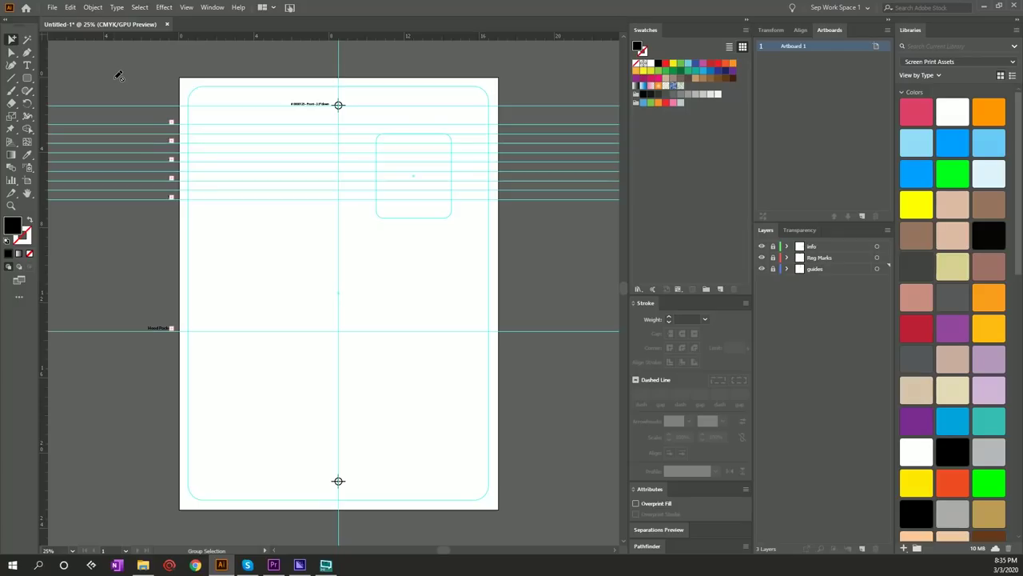
# Add a new layer above the info layer and name it "art".
pyautogui.click(861, 548)
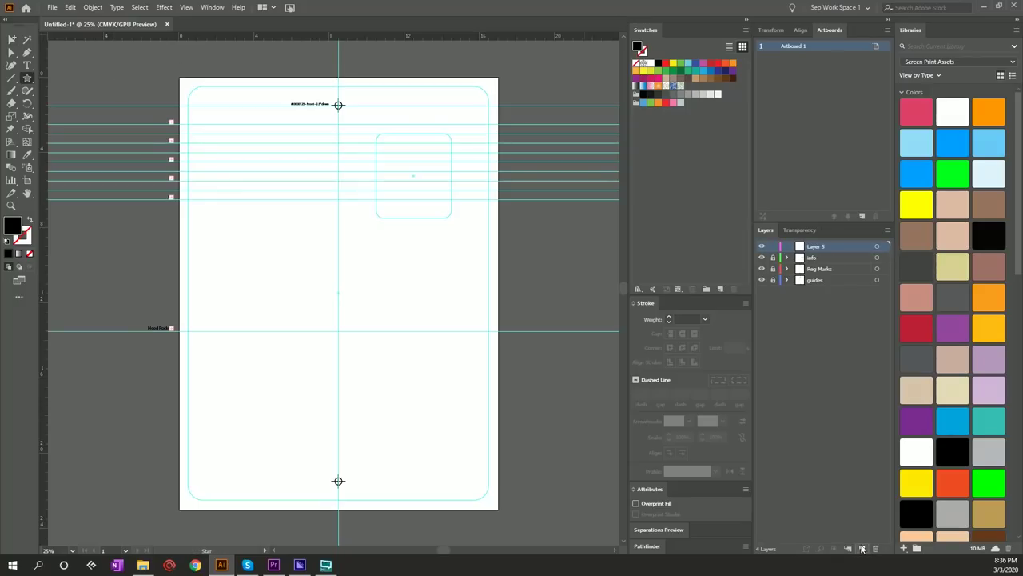
pyautogui.doubleClick(812, 247)
pyautogui.write('art')
pyautogui.press('Return')
# Draw a black star about 8.8 in wide, centred on the vertical guide with its upper tip on the 2" guide.
pyautogui.moveTo(339, 124)
pyautogui.mouseDown()
pyautogui.moveTo(312, 267)
pyautogui.moveTo(376, 200)
pyautogui.moveTo(369, 170)
pyautogui.moveTo(389, 194)
pyautogui.mouseUp()
pyautogui.click(11, 40)
pyautogui.moveTo(329, 96); pyautogui.dragTo(333, 189)
pyautogui.scroll(2, 277, 171)
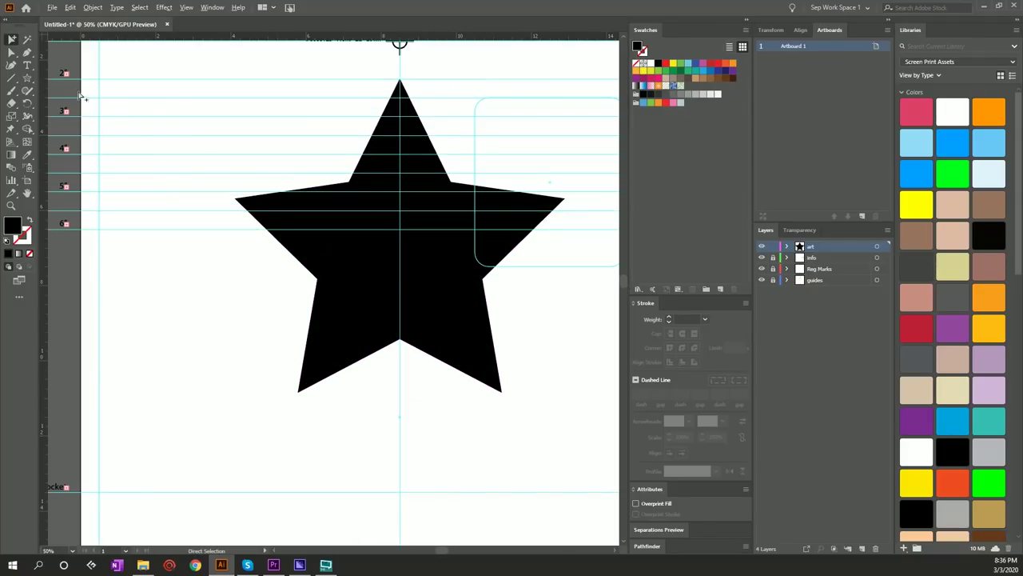
pyautogui.press('alt')
pyautogui.scroll(-2, 67, 118)
pyautogui.moveTo(67, 118); pyautogui.dragTo(237, 167)
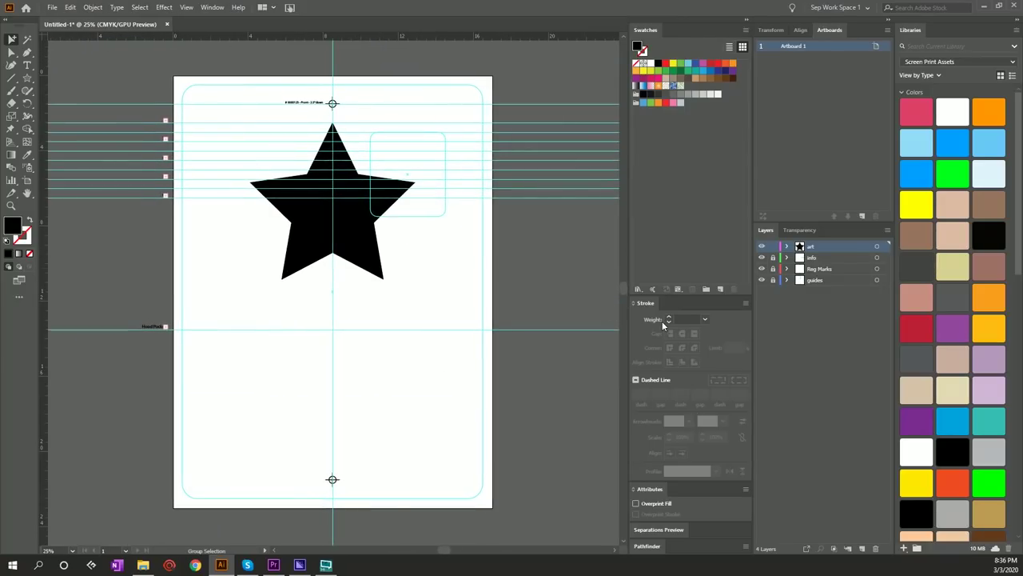
# Expand the grouped guide labels in the guides layer's sublayer, with Object and Fill included.
pyautogui.click(787, 281)
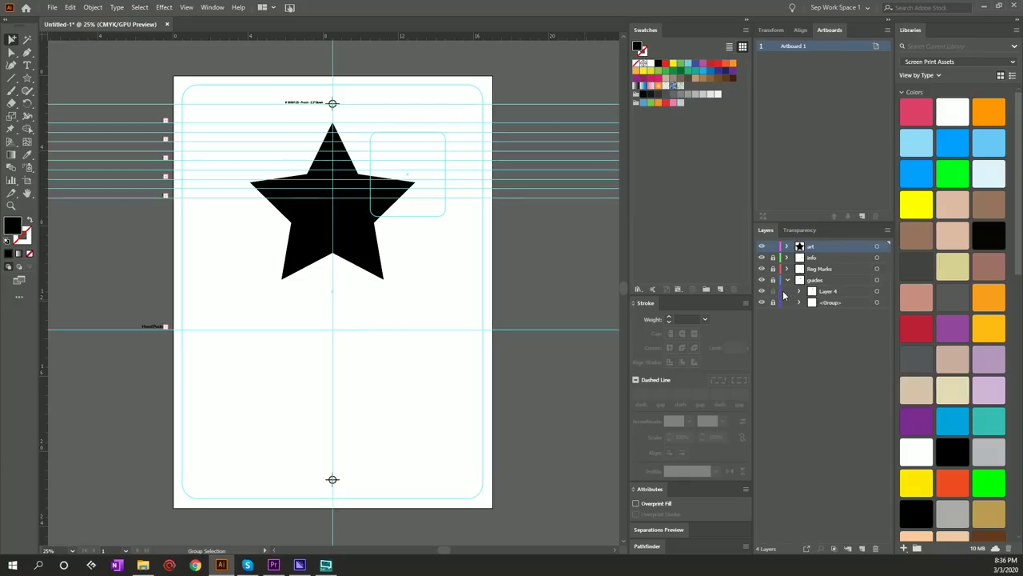
pyautogui.click(886, 292)
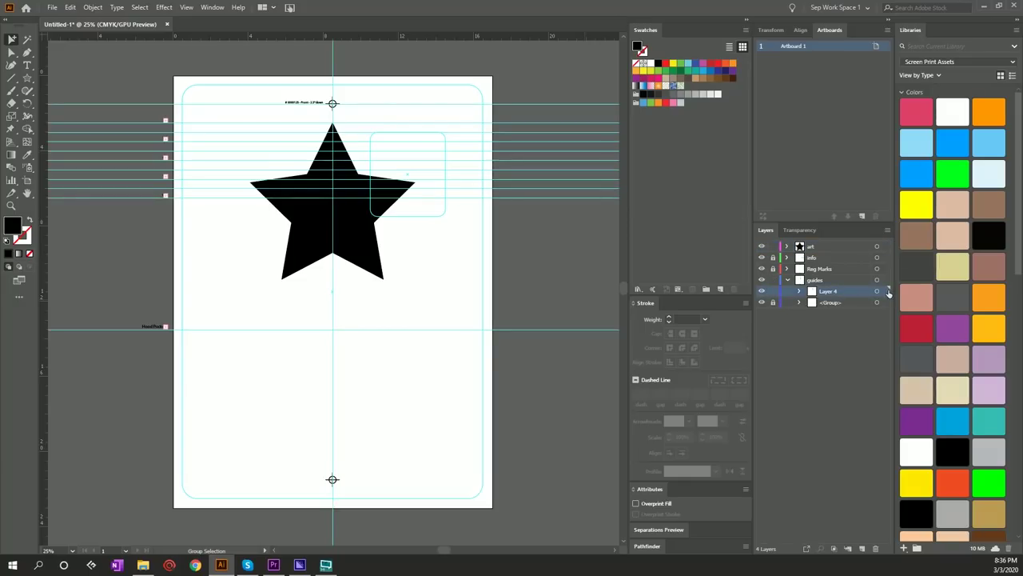
pyautogui.click(93, 7)
pyautogui.click(111, 132)
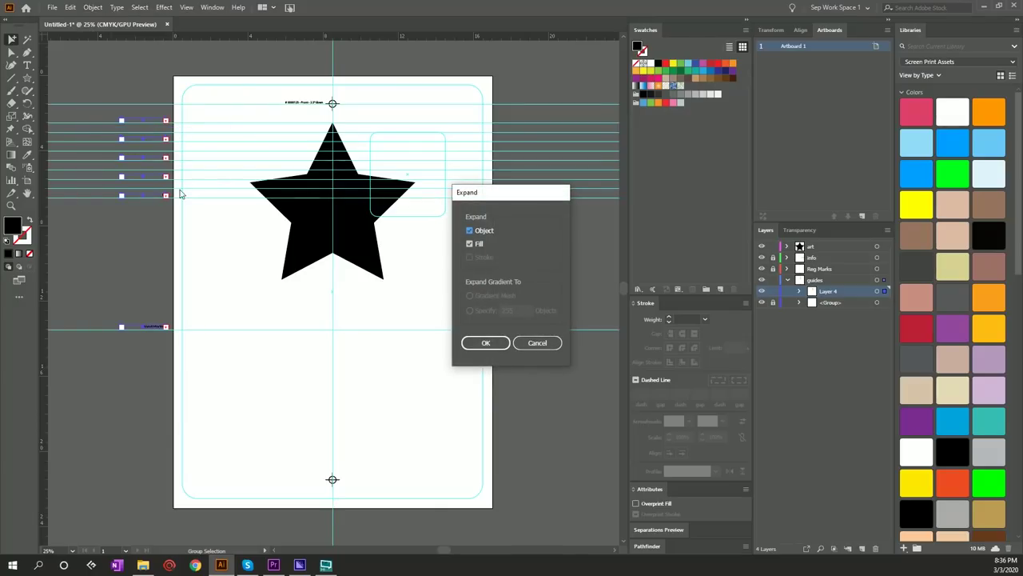
pyautogui.click(496, 346)
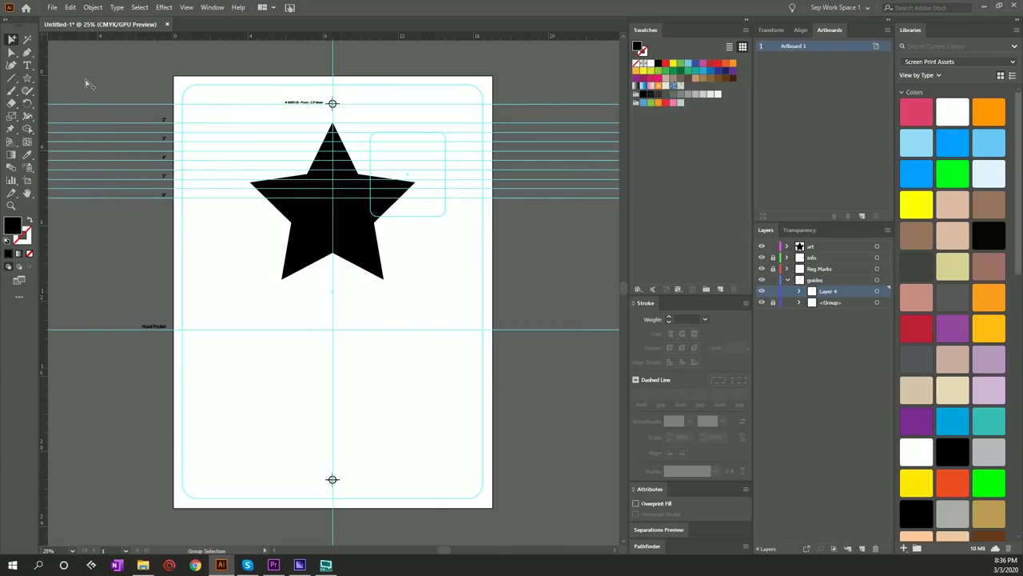
# Lock the label sublayer, then collapse and lock the guides layer.
pyautogui.click(772, 291)
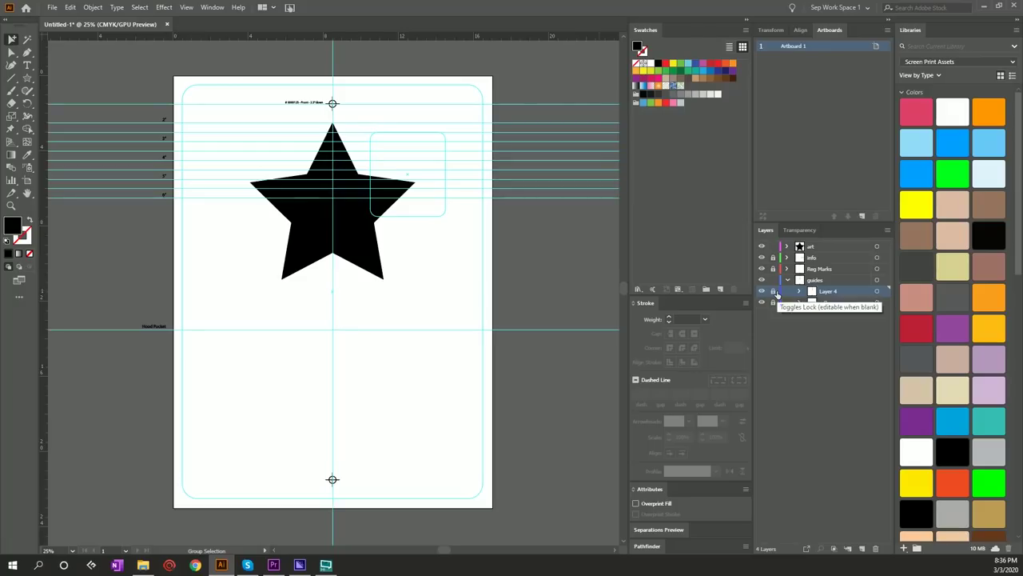
pyautogui.scroll(2, 180, 133)
pyautogui.scroll(-1, 400, 256)
pyautogui.moveTo(402, 258); pyautogui.dragTo(276, 252)
pyautogui.click(788, 281)
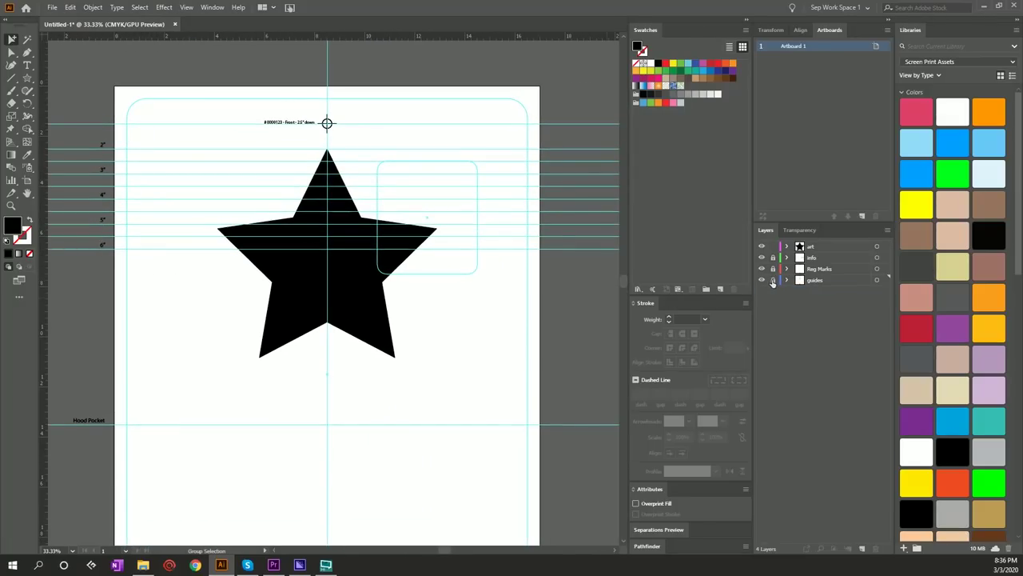
pyautogui.scroll(-2, 276, 259)
# Set the star's height to 8.5 in with its proportions linked.
pyautogui.click(283, 271)
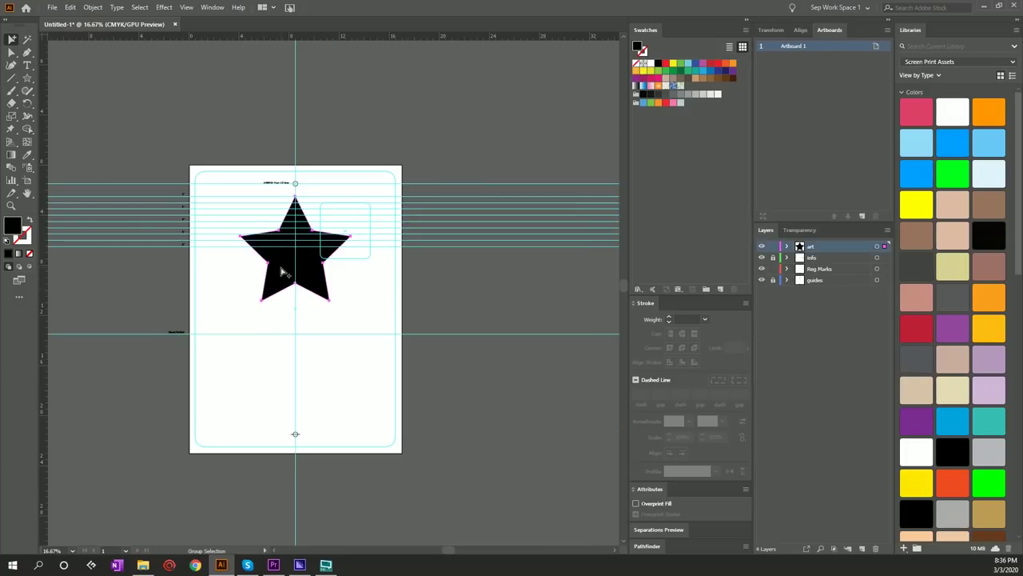
pyautogui.click(772, 30)
pyautogui.click(836, 60)
pyautogui.doubleClick(847, 60)
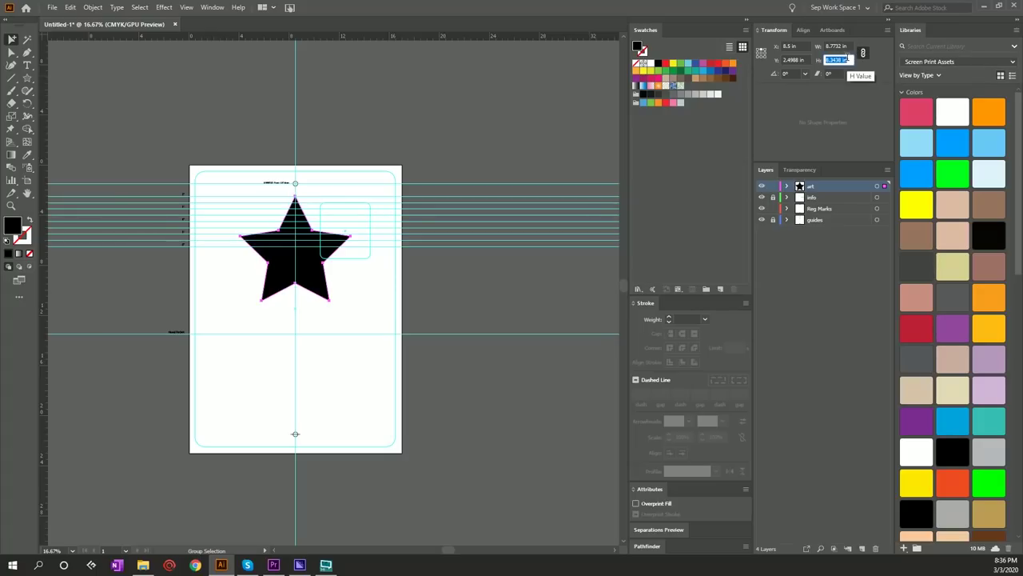
pyautogui.write('8.5')
pyautogui.press('Return')
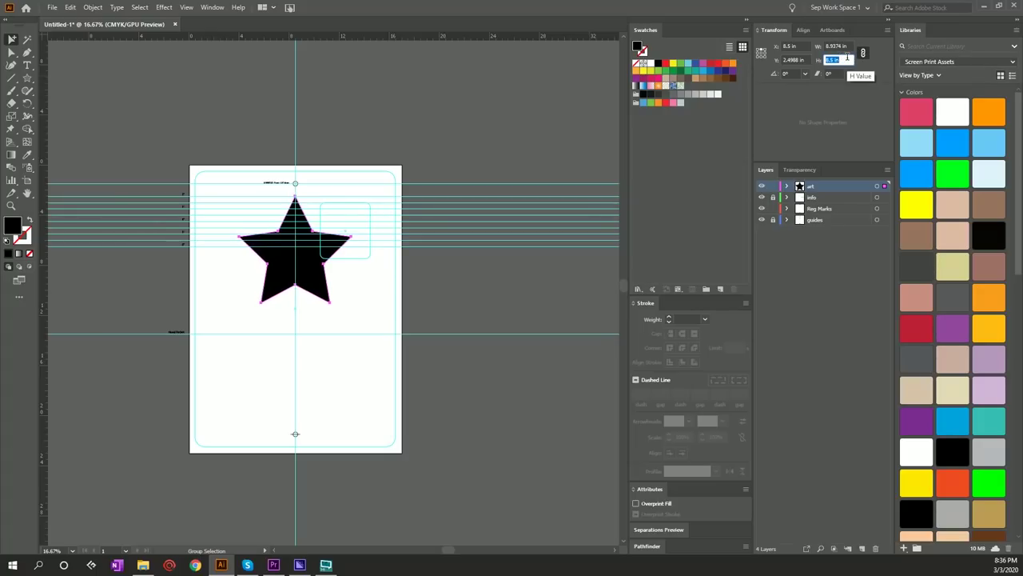
pyautogui.click(293, 341)
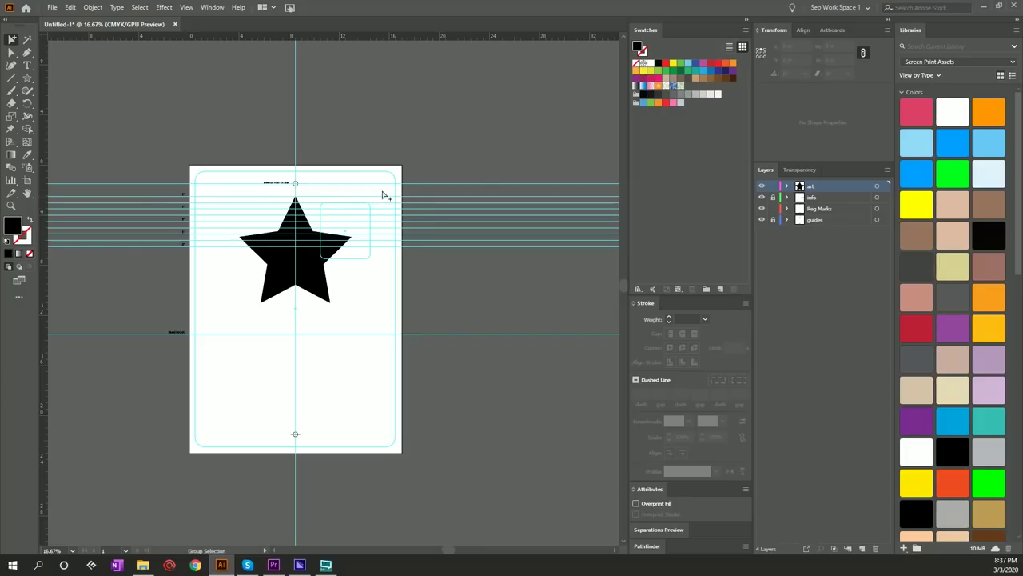
# Move the lower registration mark straight up the centre guide to about Y 12.3 in, between the star and the Hood Pocket guide.
pyautogui.click(823, 209)
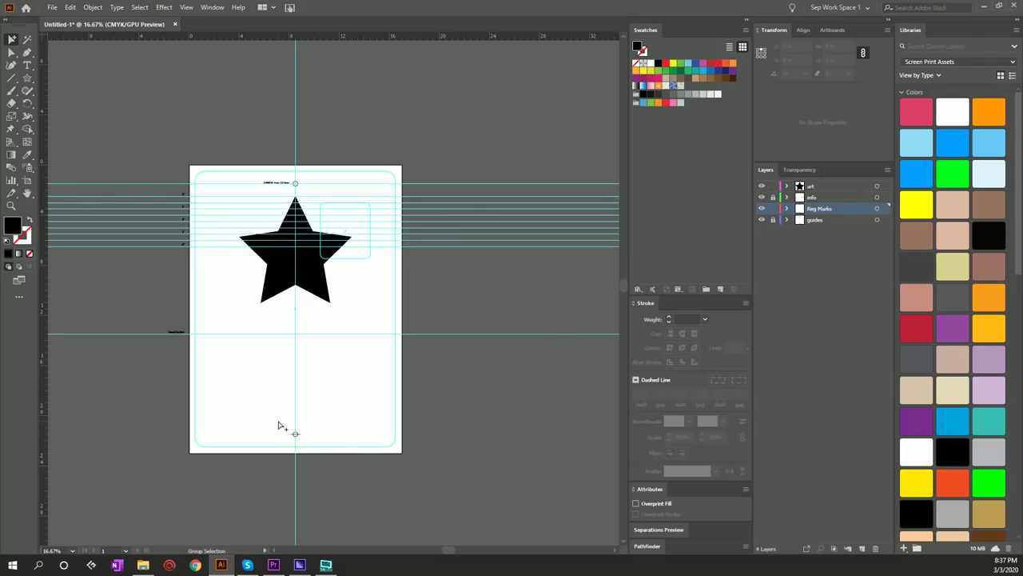
pyautogui.click(295, 432)
pyautogui.moveTo(296, 429); pyautogui.dragTo(295, 324)
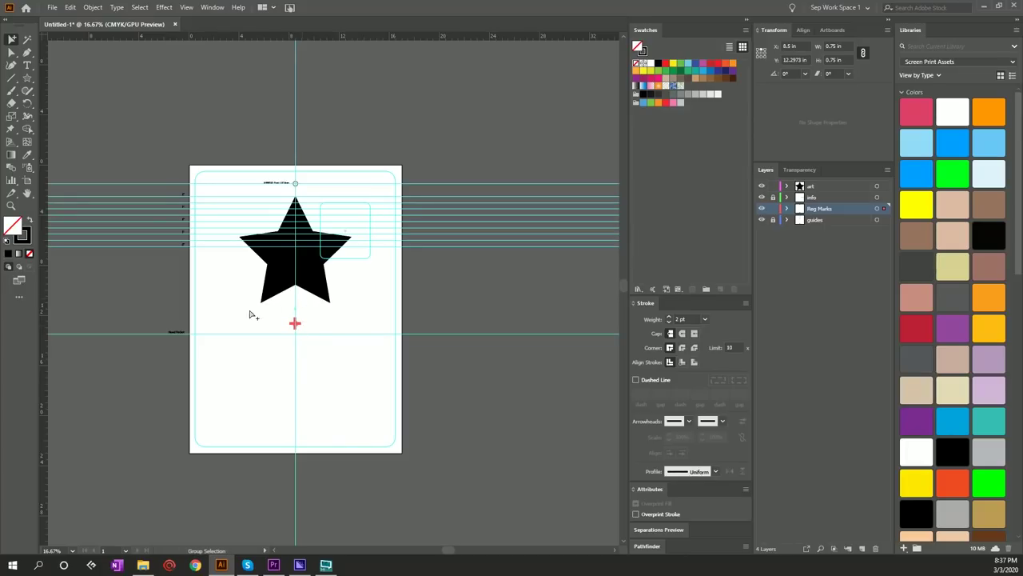
pyautogui.click(134, 309)
pyautogui.scroll(1, 182, 319)
pyautogui.scroll(-1, 182, 319)
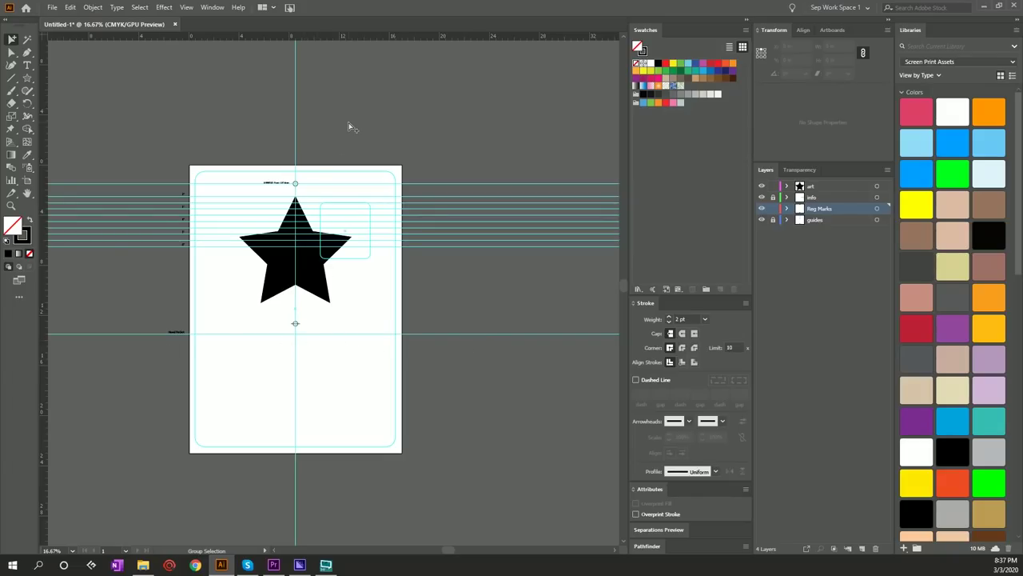
# Shorten the artboard by raising its lower edge to the Hood Pocket guide.
pyautogui.hotkey('shift', 'o')
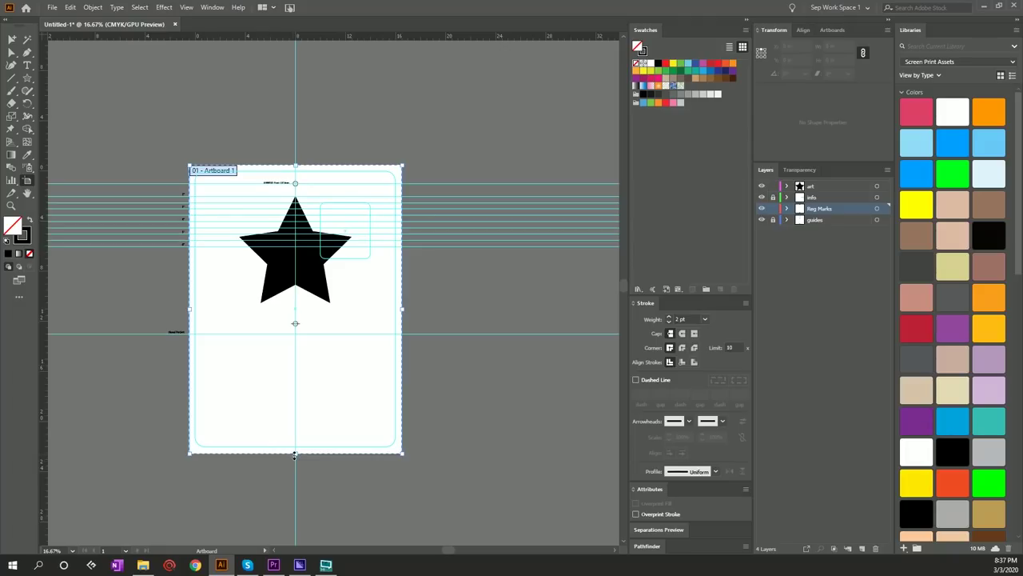
pyautogui.moveTo(294, 454); pyautogui.dragTo(294, 334)
pyautogui.click(12, 39)
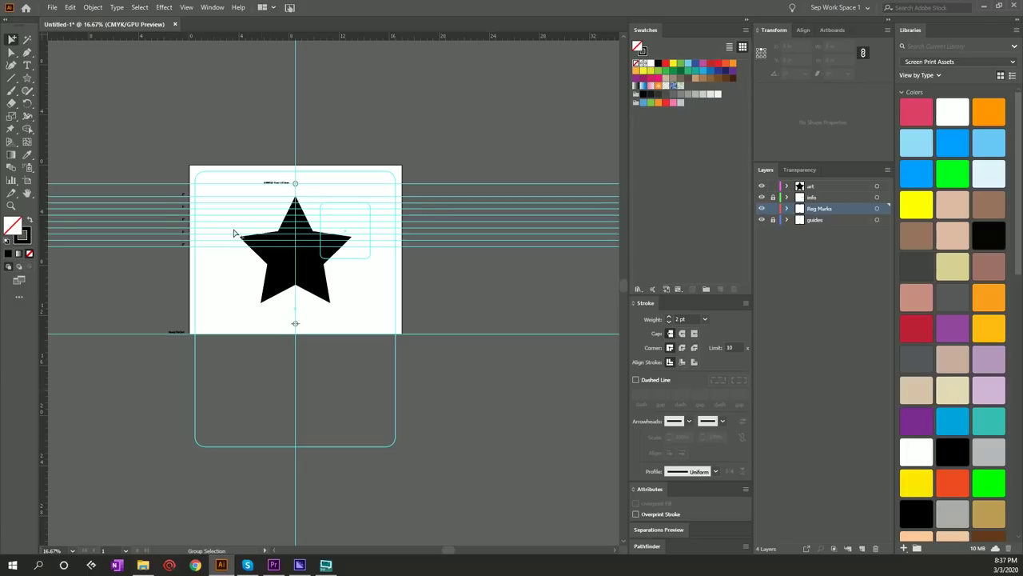
pyautogui.keyDown('alt'); pyautogui.scroll(1, 256, 267); pyautogui.keyUp('alt')
pyautogui.keyDown('alt'); pyautogui.scroll(1, 258, 270); pyautogui.keyUp('alt')
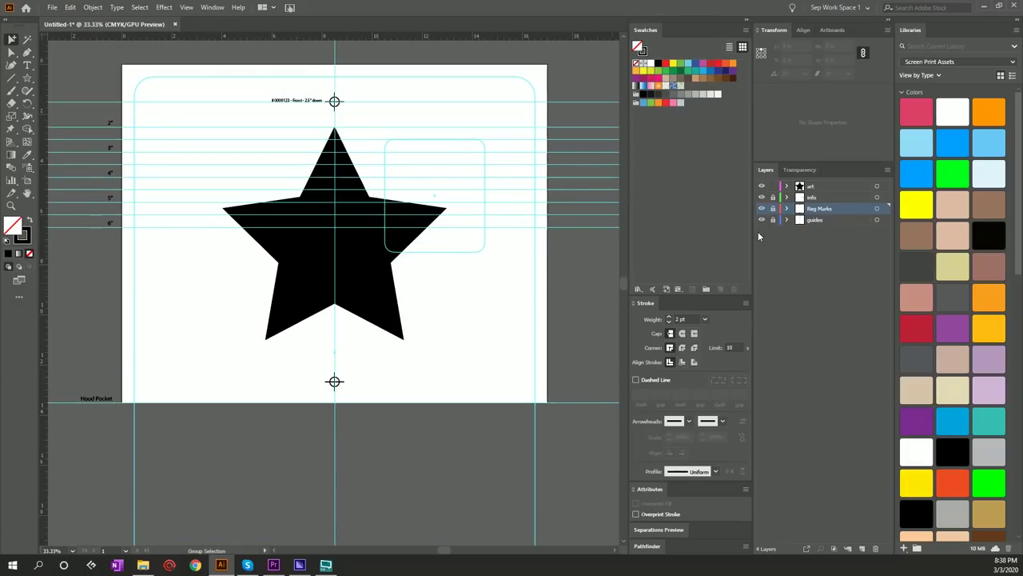
pyautogui.click(319, 252)
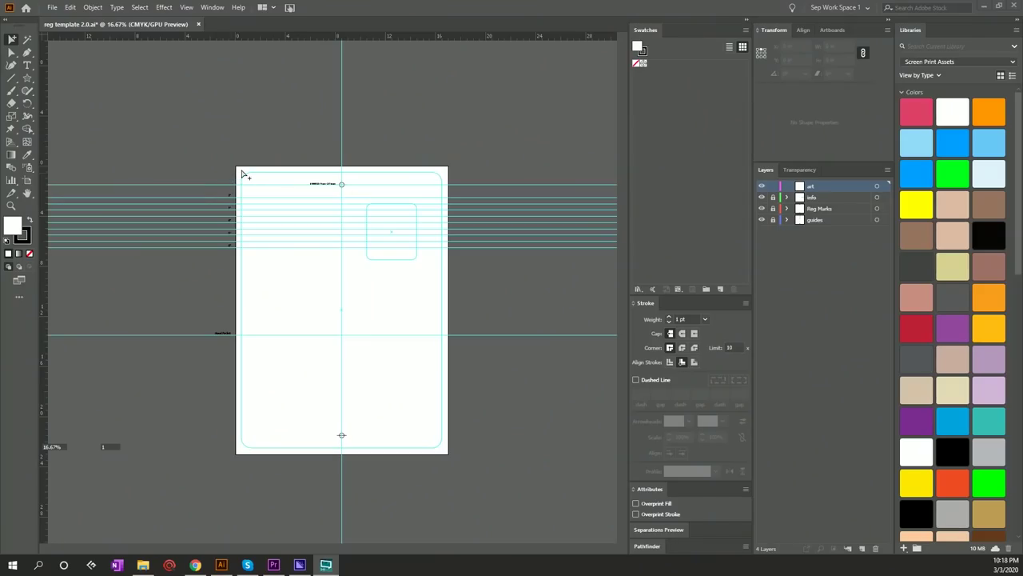
# Save the document as the Illustrator template reg template 2.0.ait in Creative Cloud Files > Design Tools > Screen Print Assets and close it.
pyautogui.click(53, 8)
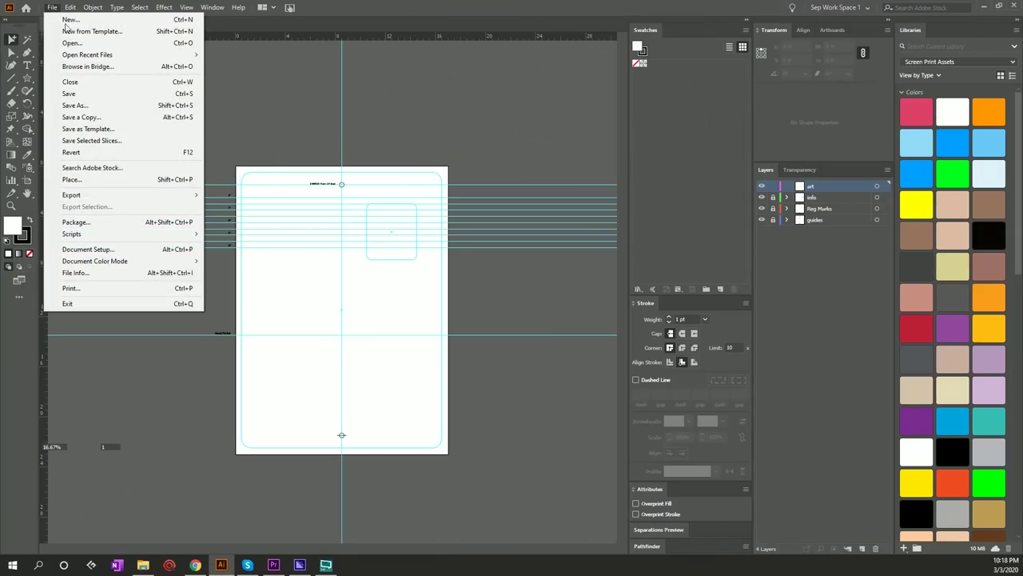
pyautogui.click(86, 129)
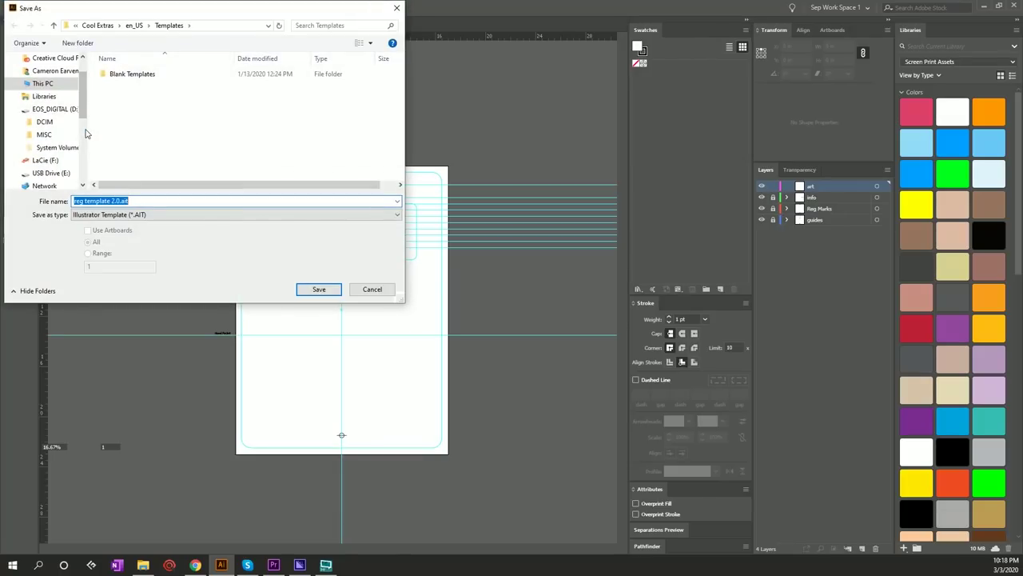
pyautogui.scroll(1, 50, 99)
pyautogui.click(49, 98)
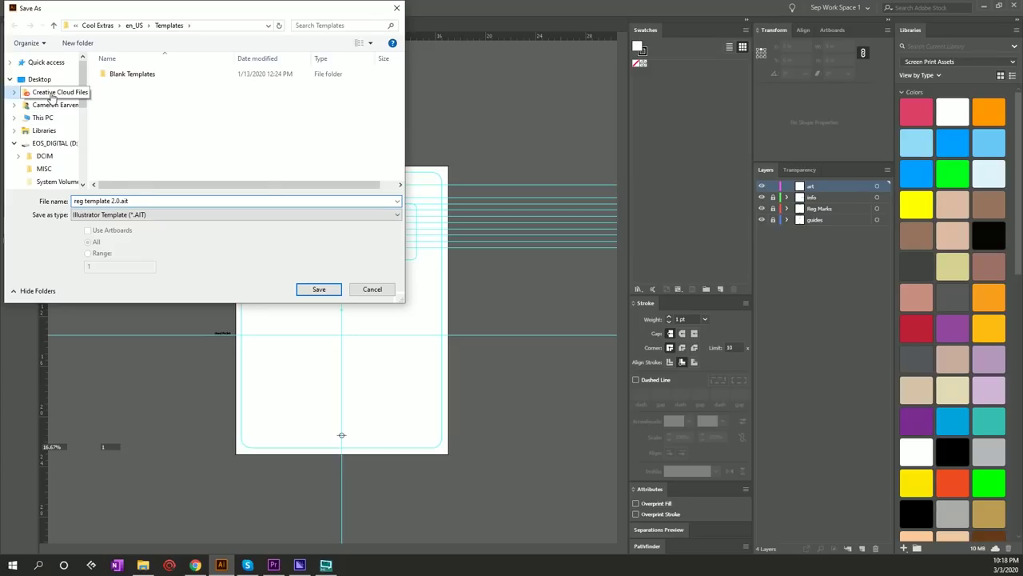
pyautogui.click(252, 125)
pyautogui.doubleClick(251, 126)
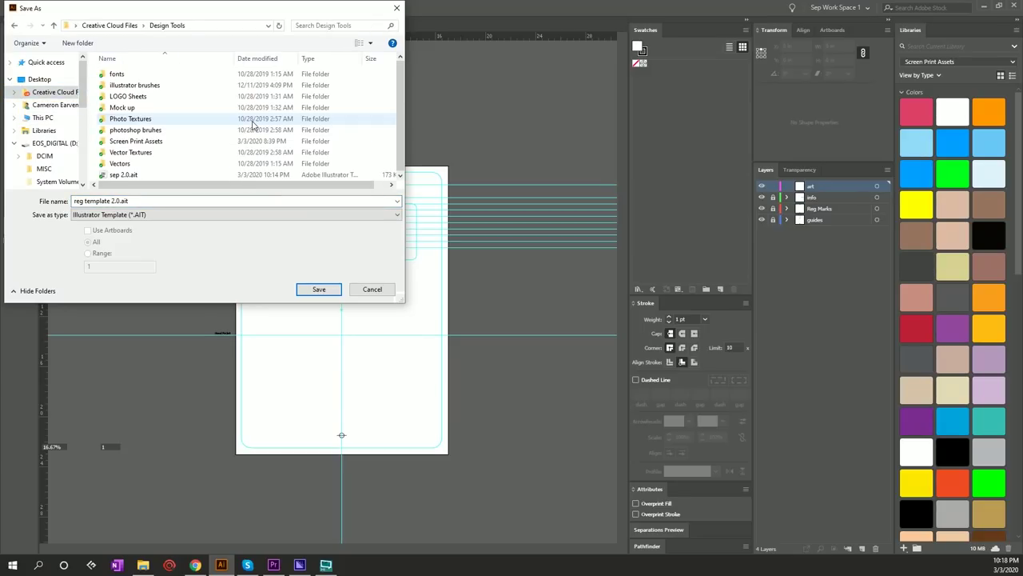
pyautogui.click(138, 144)
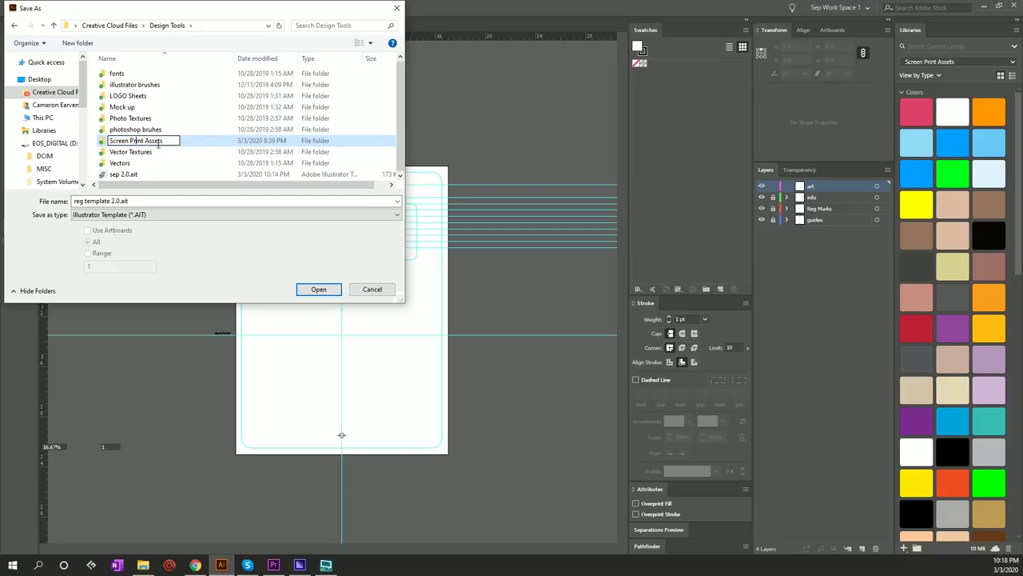
pyautogui.doubleClick(138, 145)
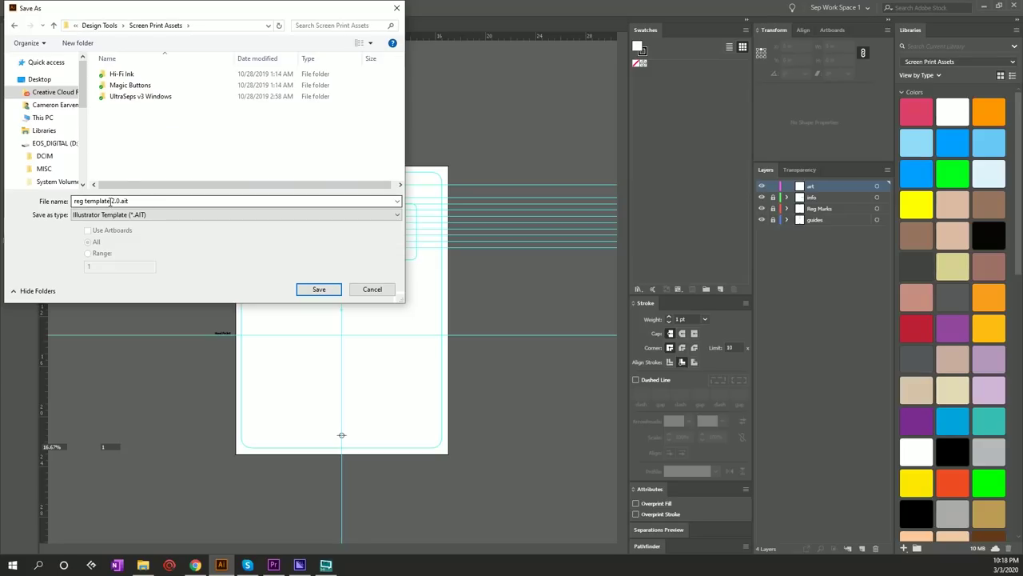
pyautogui.click(317, 289)
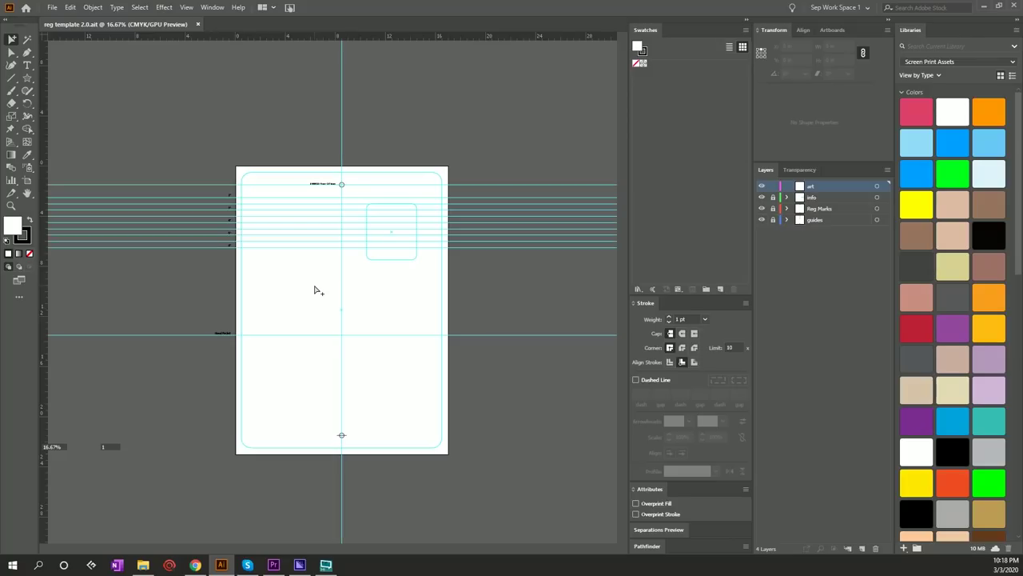
pyautogui.click(197, 24)
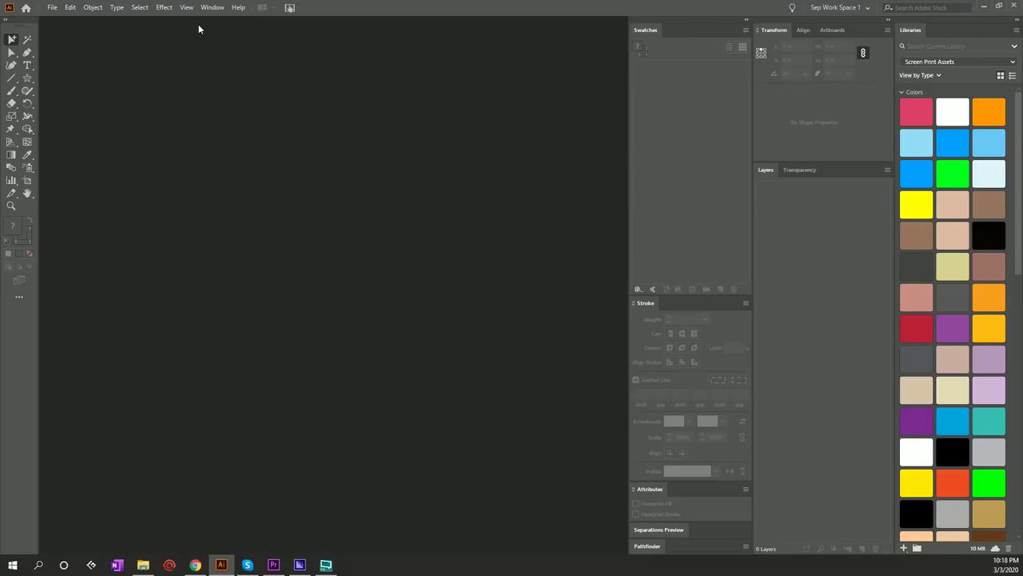
pyautogui.hotkey('ctrl', 'q')
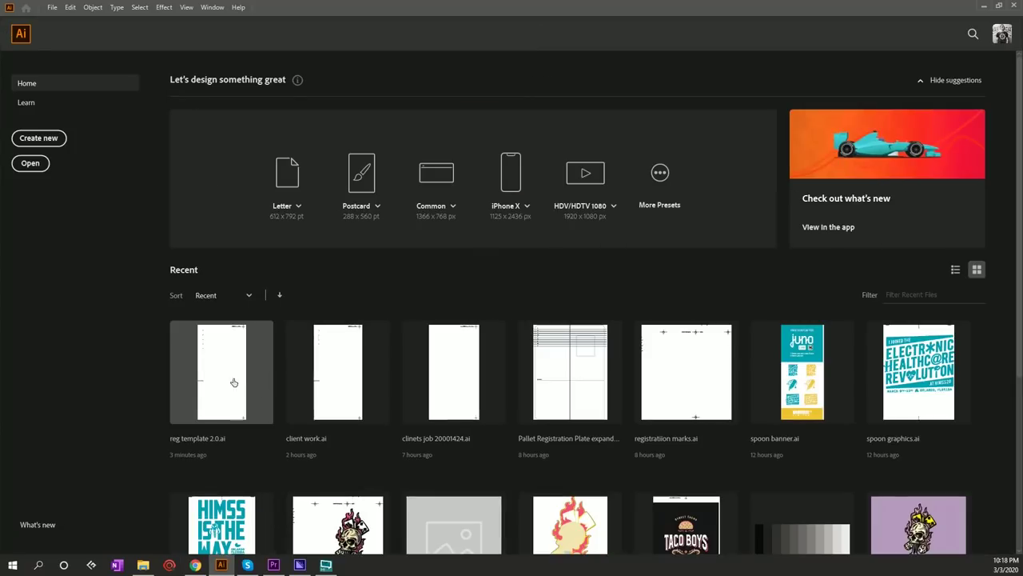
pyautogui.scroll(-3, 234, 240)
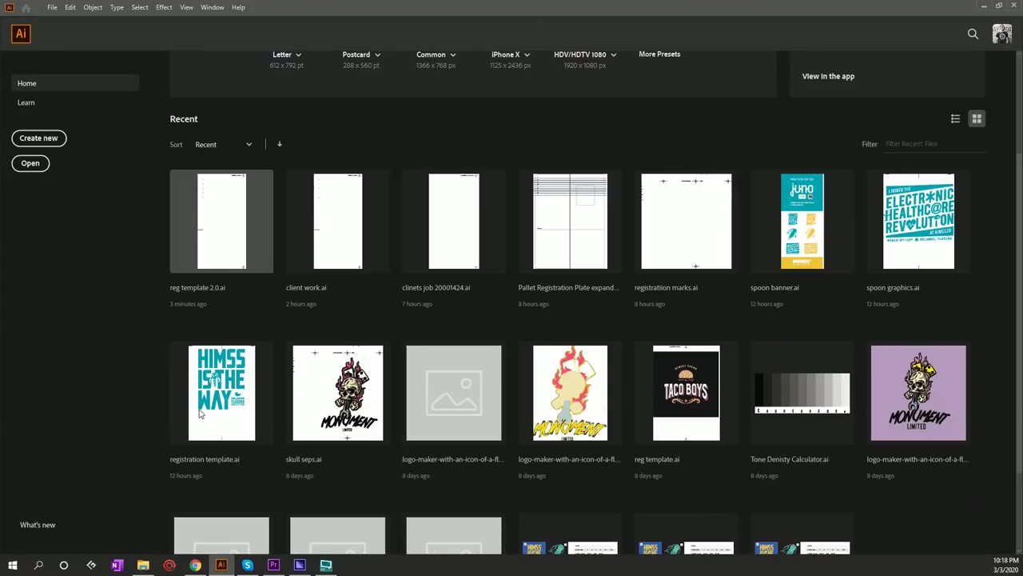
pyautogui.click(232, 241)
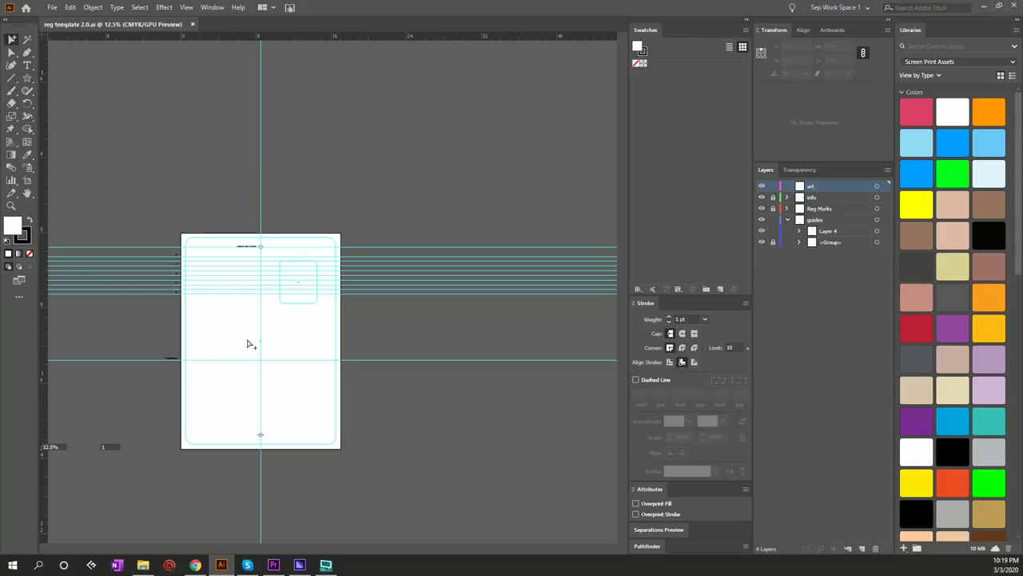
pyautogui.click(192, 24)
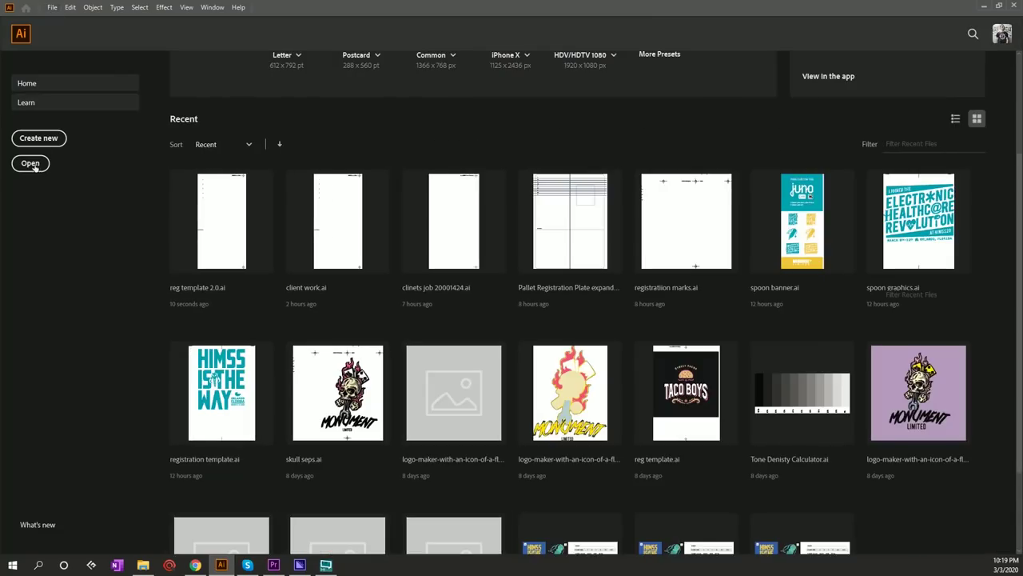
# Open the template reg template 2.0.ait from the Screen Print Assets folder inside Design Tools.
pyautogui.click(31, 164)
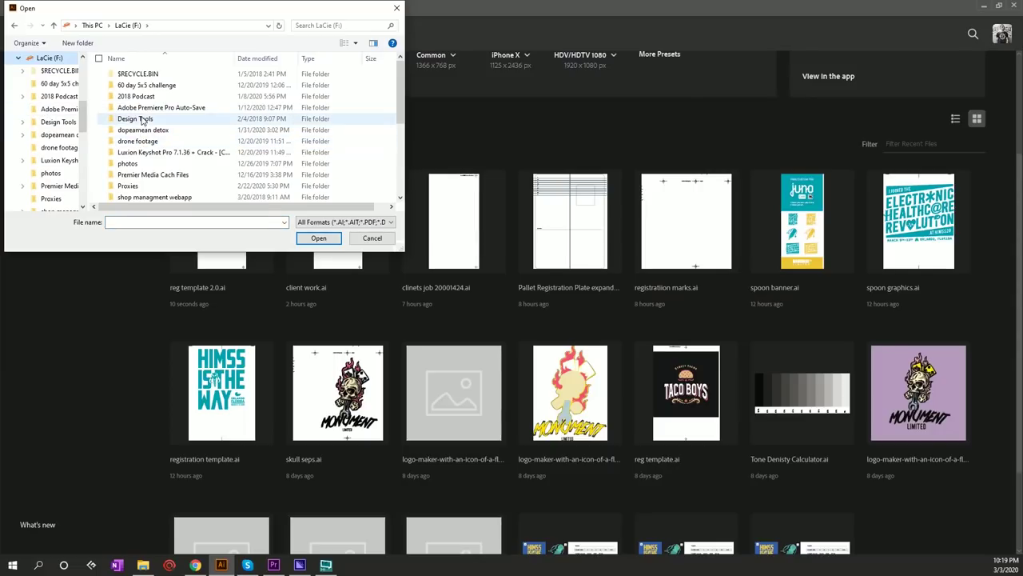
pyautogui.doubleClick(143, 119)
pyautogui.doubleClick(147, 141)
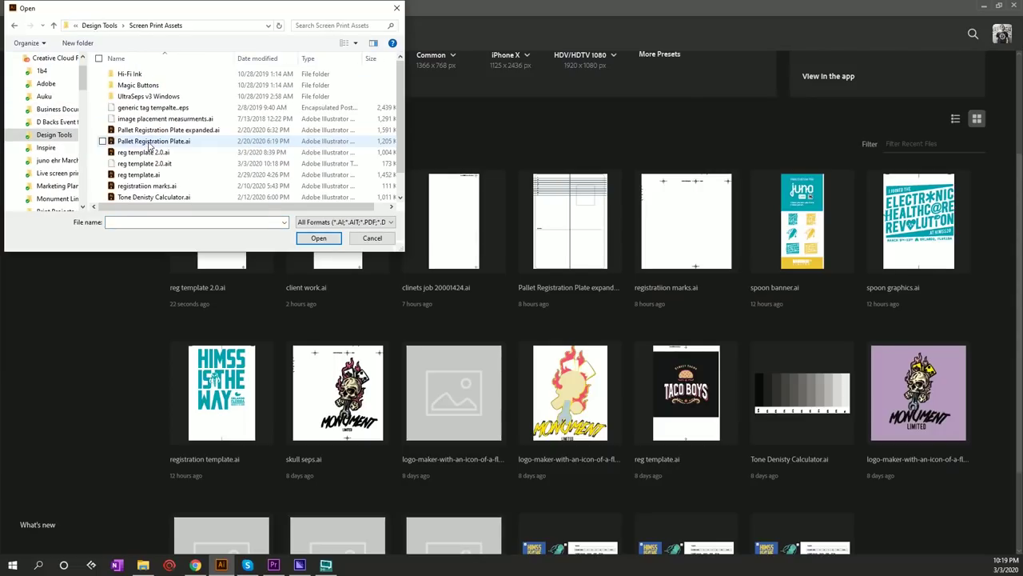
pyautogui.scroll(-1, 147, 145)
pyautogui.doubleClick(145, 141)
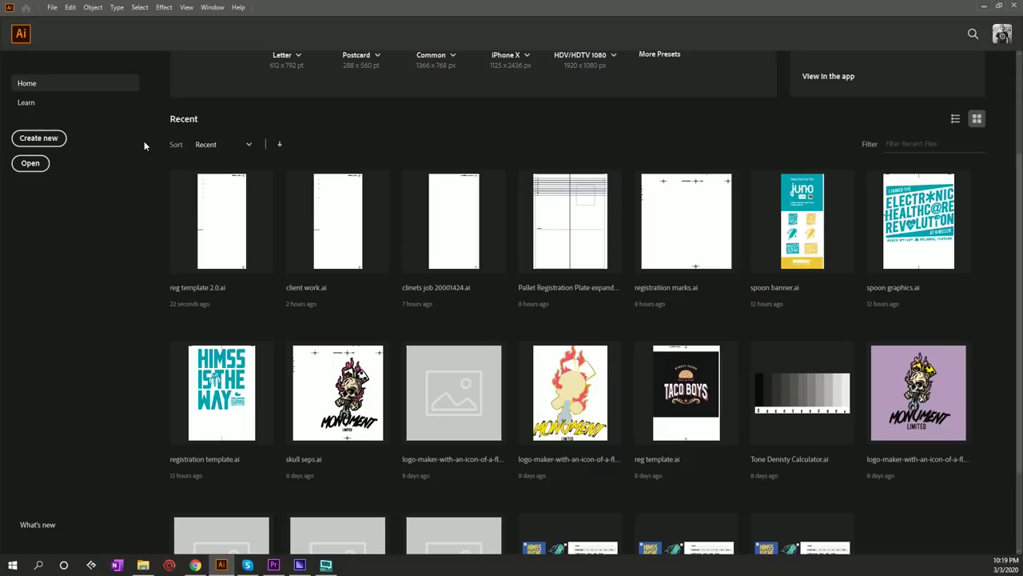